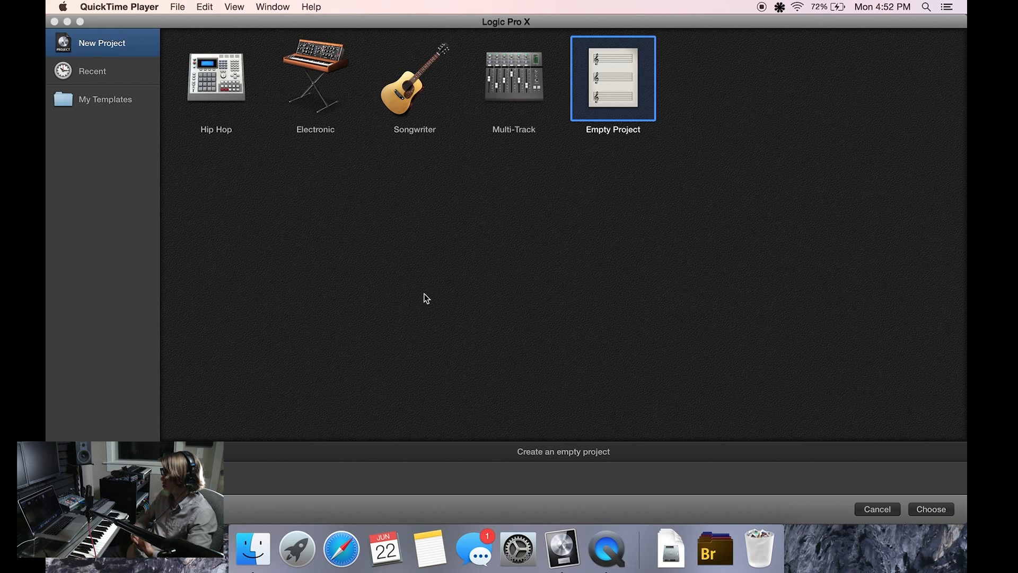
Create an empty project with 5 software instrument tracks.
{"action": "double_click", "coordinate": [602, 98]}
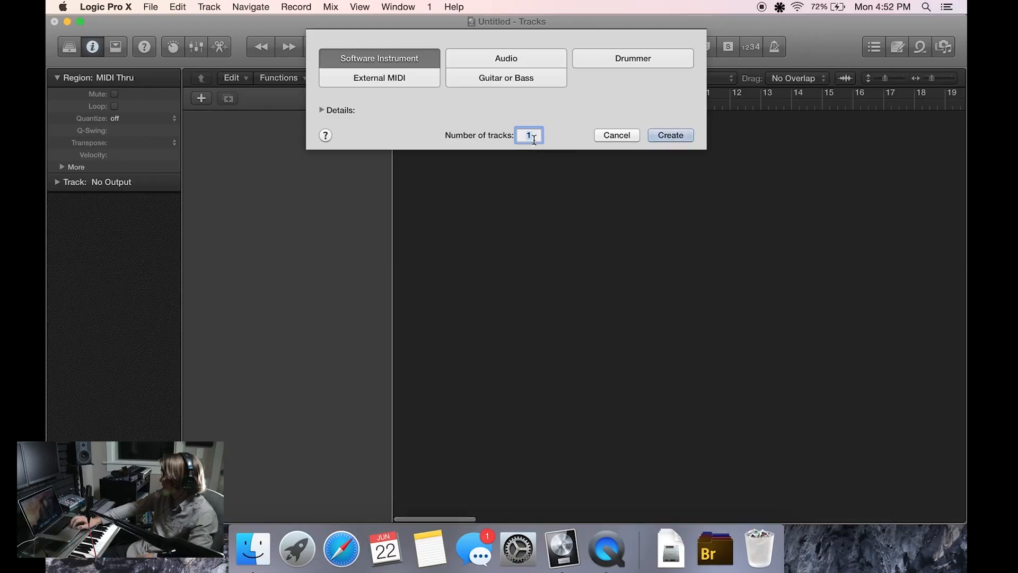
{"action": "type", "text": "15"}
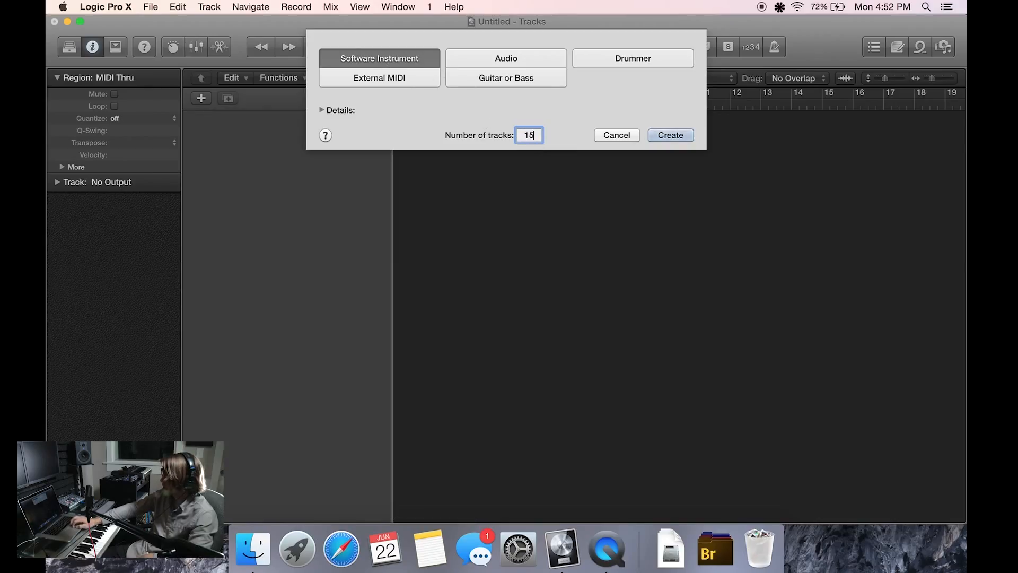
{"action": "key", "text": "BackSpace"}
{"action": "key", "text": "BackSpace"}
{"action": "type", "text": "5"}
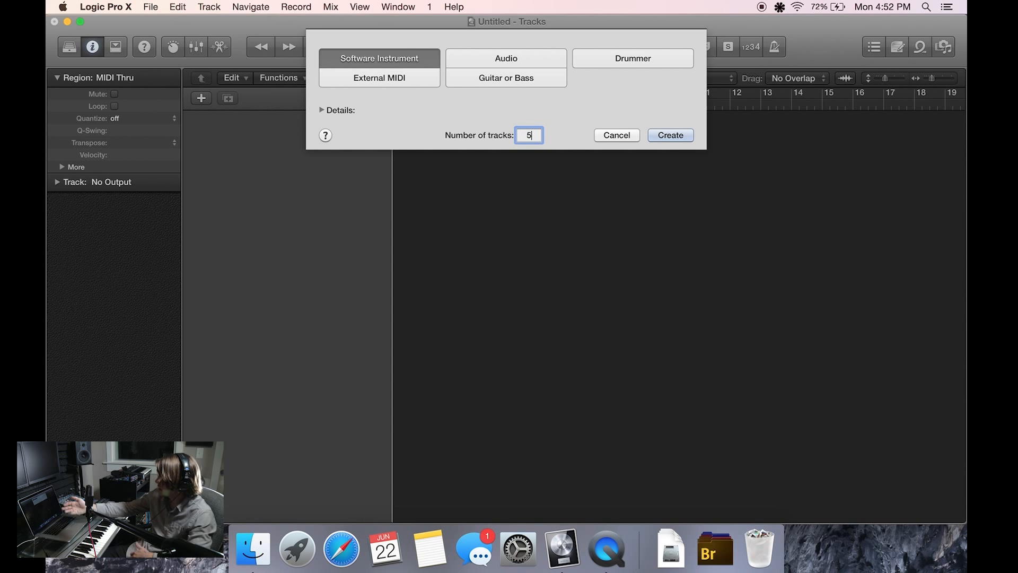
{"action": "left_click", "coordinate": [675, 137]}
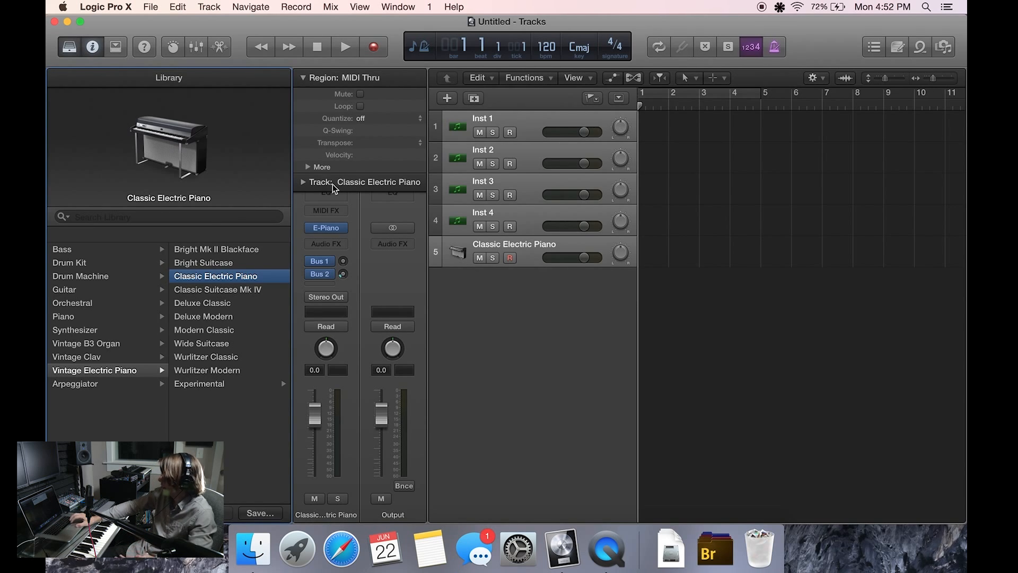
Select the Inst 1 track and examine the instrument plug-ins available for its channel strip.
{"action": "left_click", "coordinate": [475, 266]}
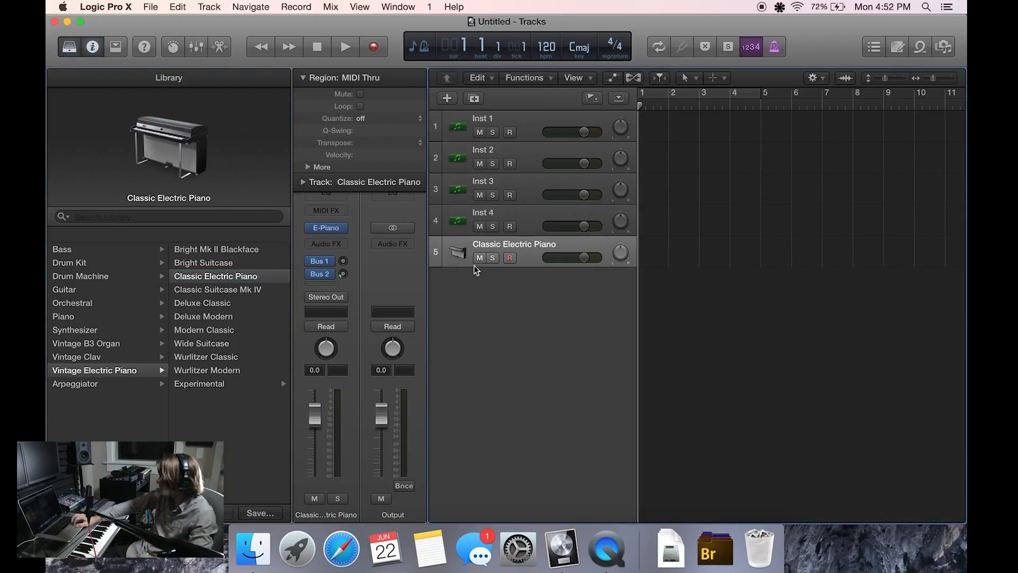
{"action": "left_click", "coordinate": [534, 128]}
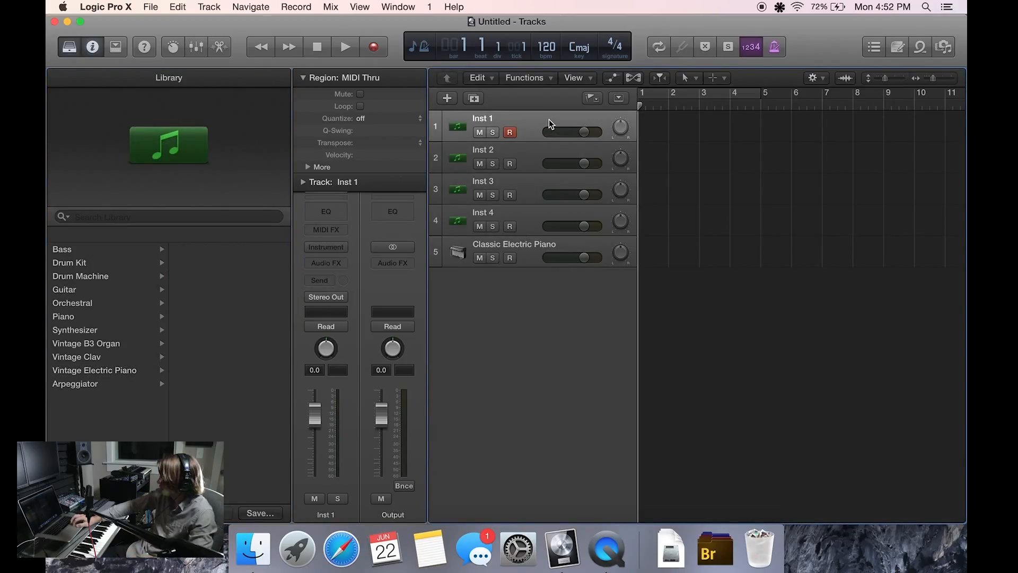
{"action": "scroll", "coordinate": [435, 234], "scroll_direction": "down", "scroll_amount": 1}
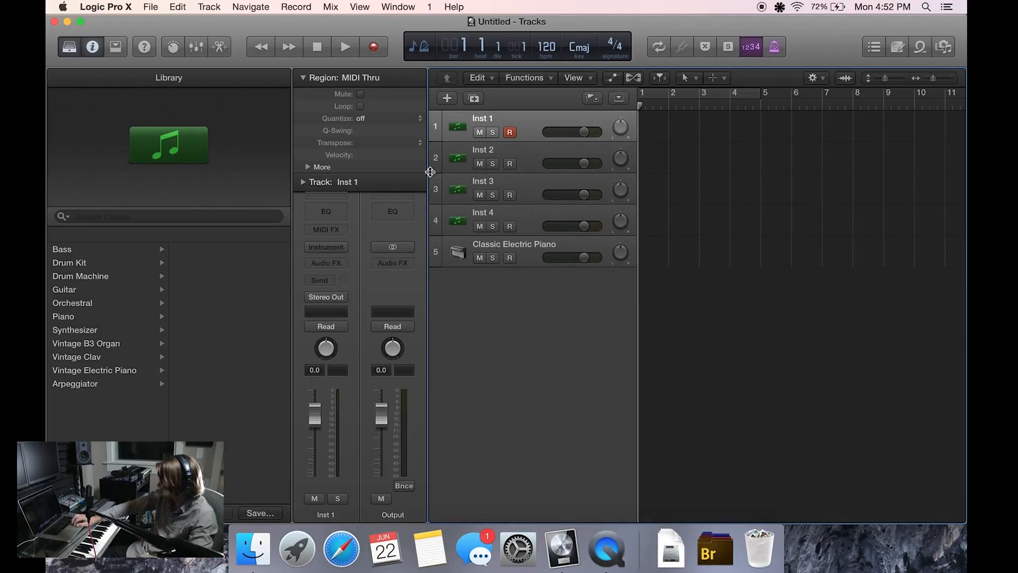
{"action": "left_click", "coordinate": [333, 249]}
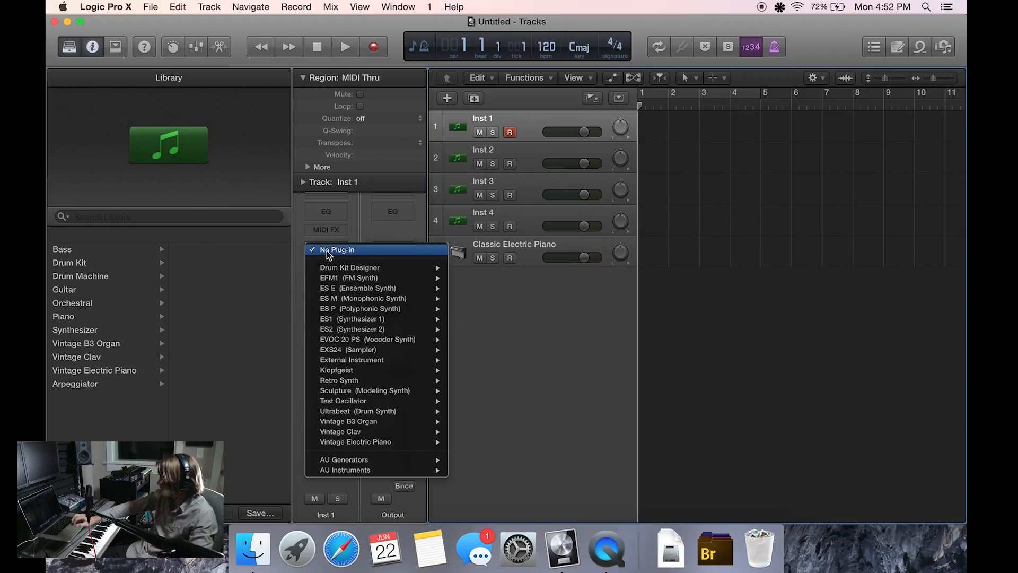
{"action": "mouse_move", "coordinate": [327, 265]}
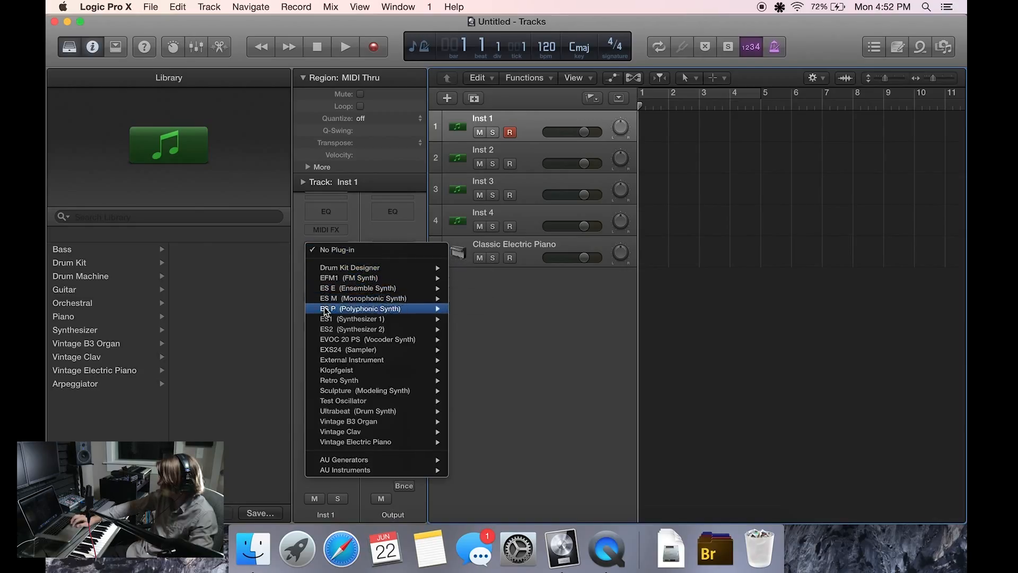
{"action": "mouse_move", "coordinate": [324, 332]}
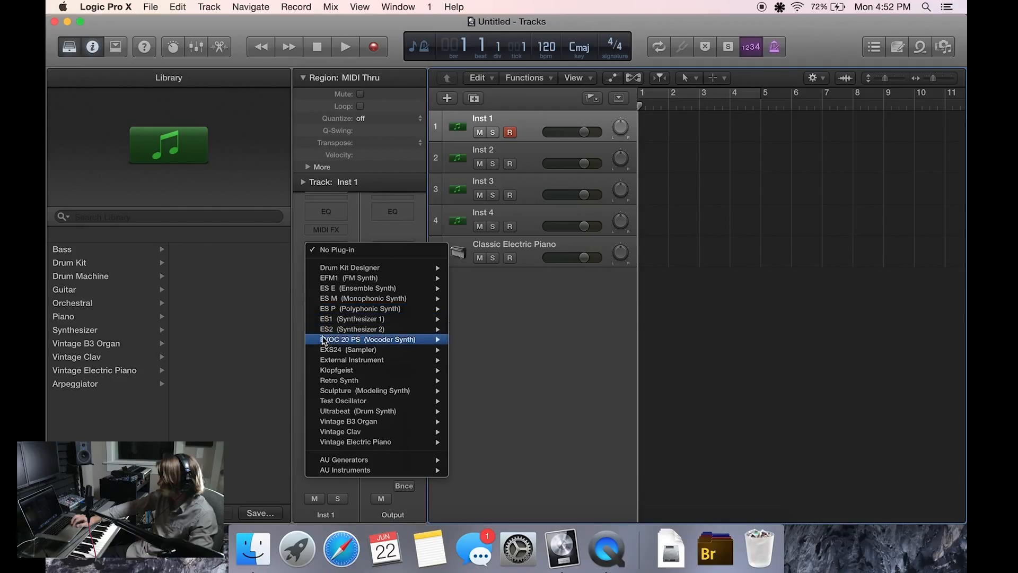
{"action": "mouse_move", "coordinate": [323, 354]}
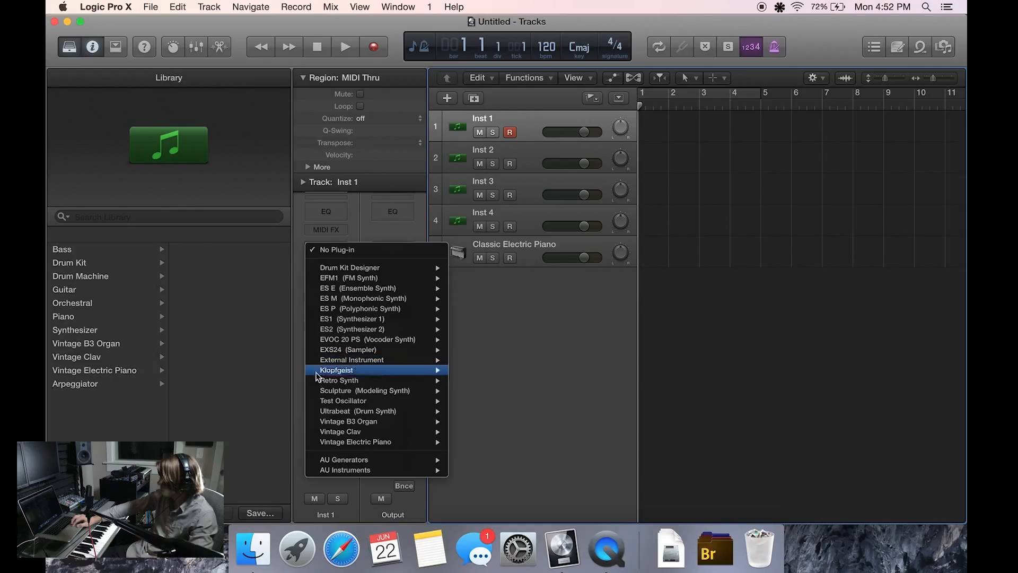
{"action": "mouse_move", "coordinate": [321, 395]}
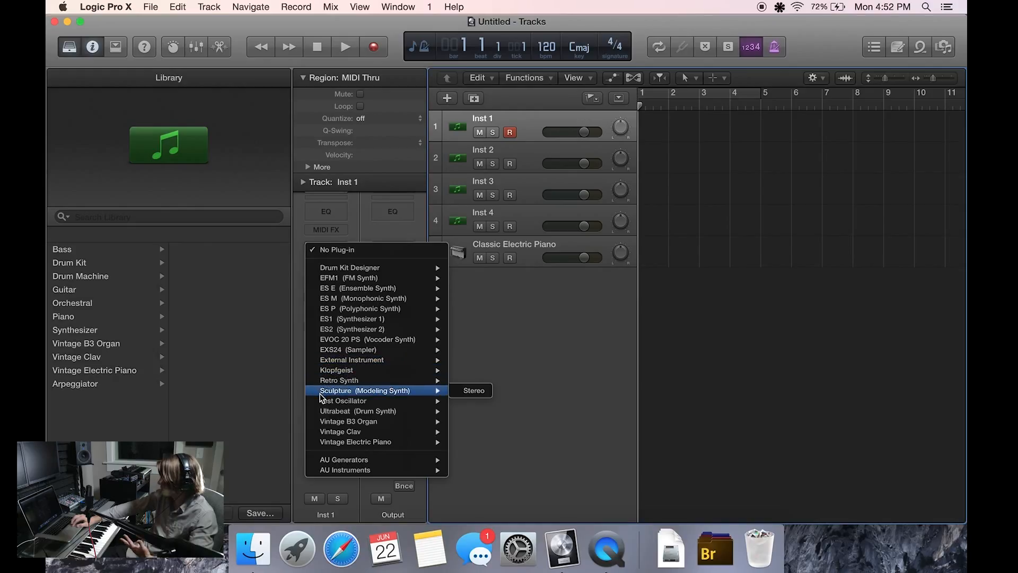
{"action": "mouse_move", "coordinate": [317, 416]}
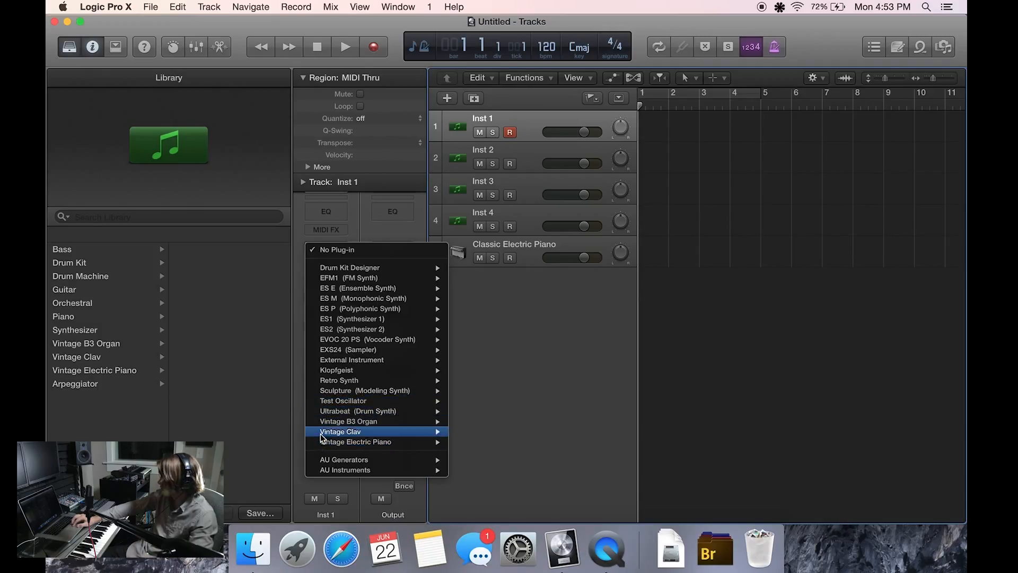
{"action": "mouse_move", "coordinate": [379, 268]}
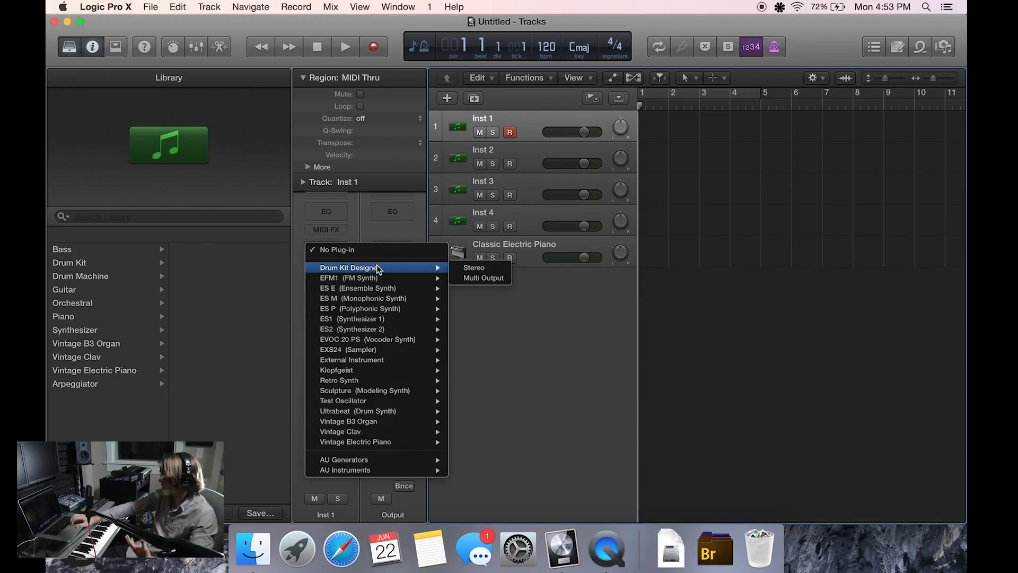
{"action": "left_click", "coordinate": [354, 235]}
{"action": "left_click", "coordinate": [326, 248]}
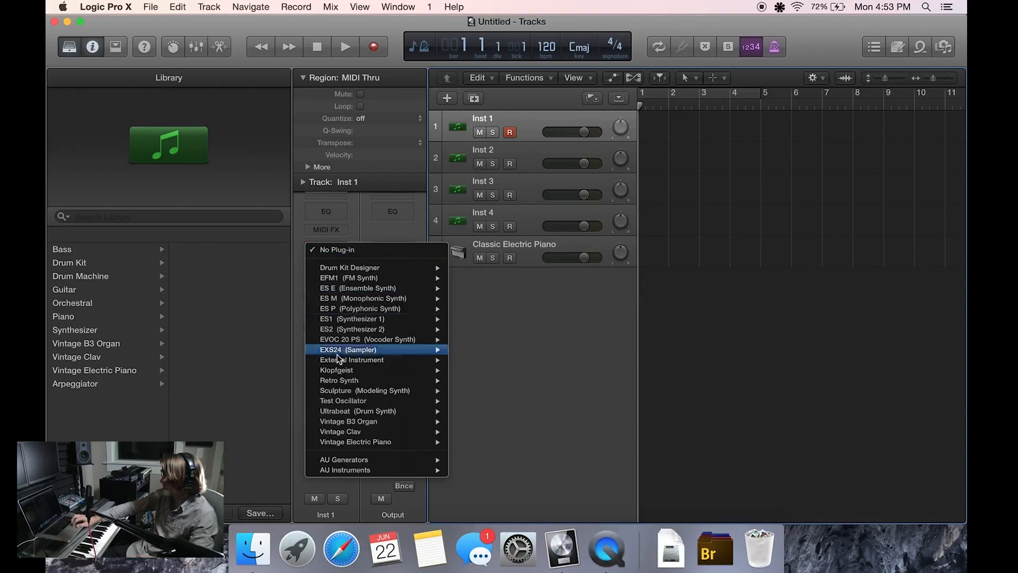
{"action": "left_click", "coordinate": [355, 235]}
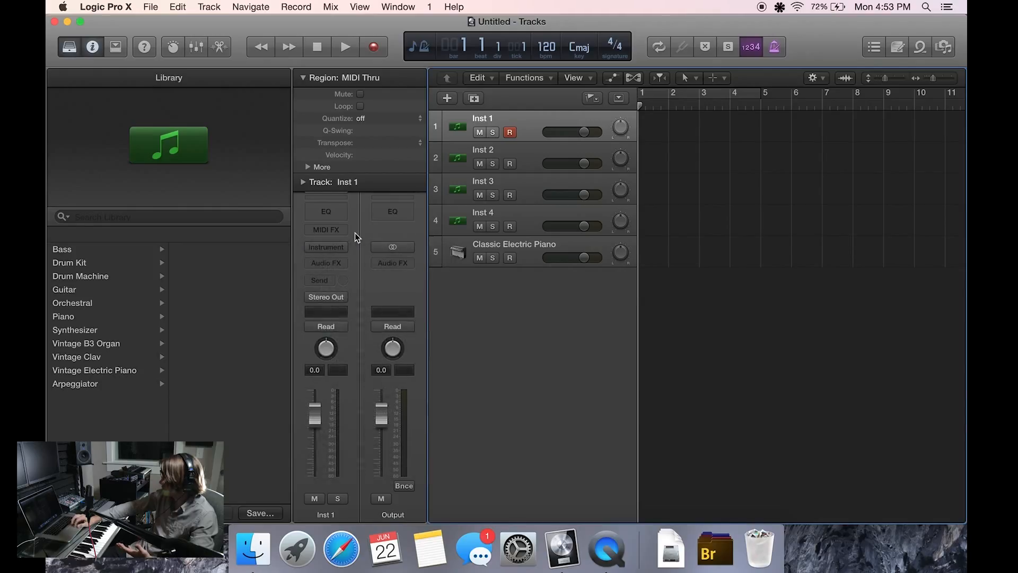
Insert the Arpeggiator MIDI effect on Inst 1 and move its window aside to uncover the channel strip.
{"action": "left_click", "coordinate": [323, 230]}
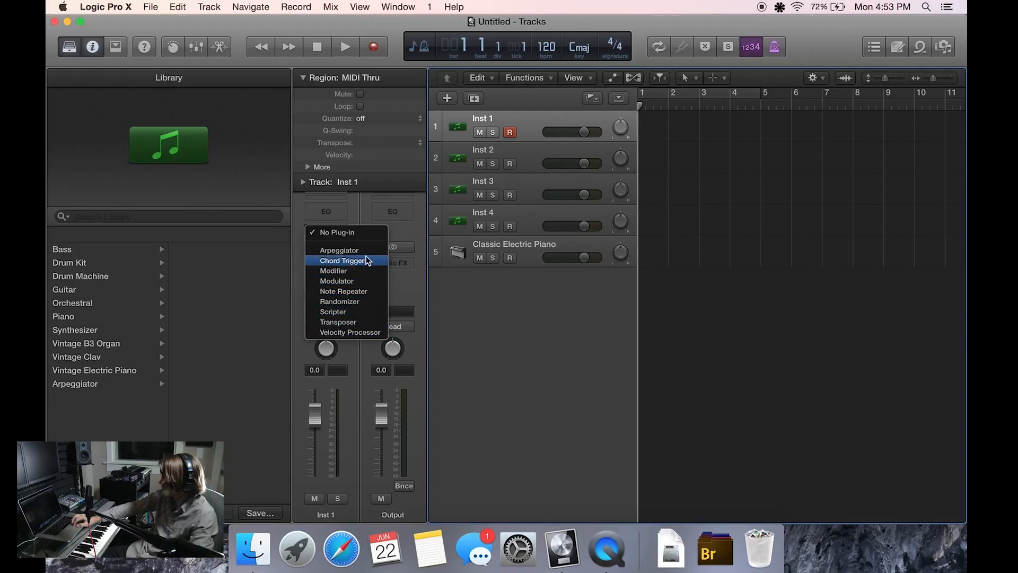
{"action": "left_click", "coordinate": [342, 251]}
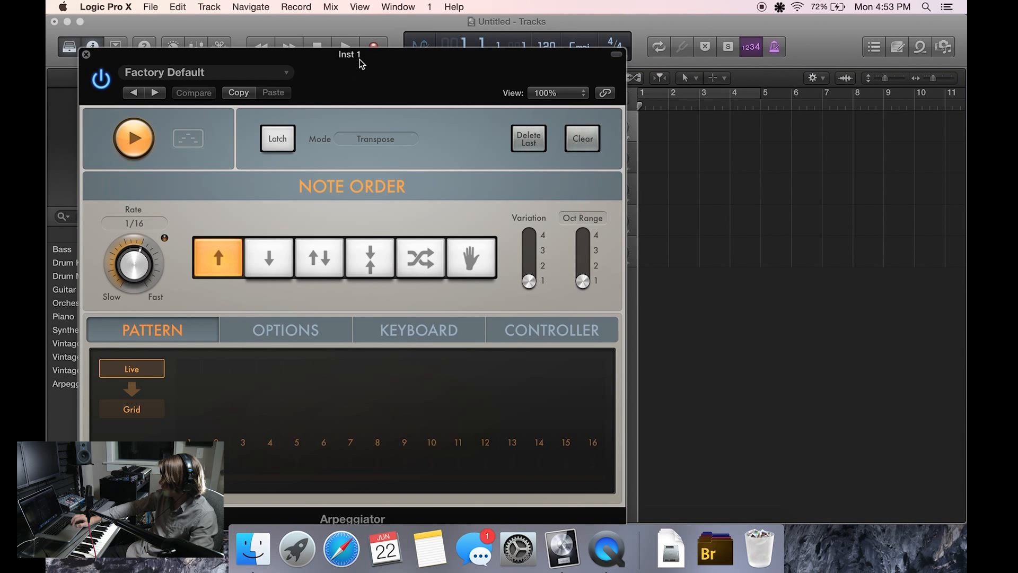
{"action": "left_click_drag", "start_coordinate": [361, 59], "coordinate": [849, 55]}
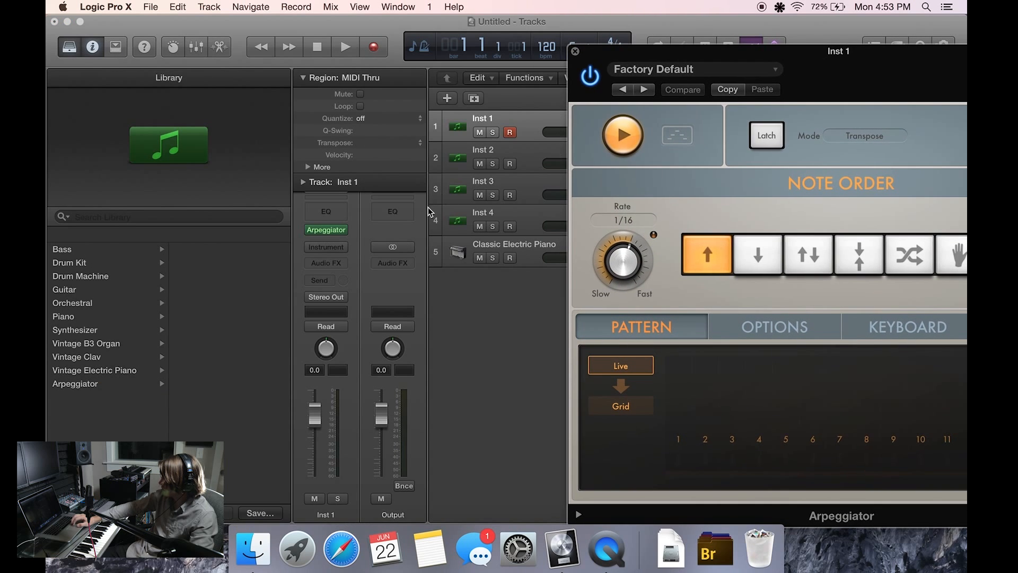
Load the ES2 (Synthesizer 2) in stereo as the instrument on Inst 1.
{"action": "left_click", "coordinate": [325, 265]}
{"action": "left_click", "coordinate": [326, 248]}
{"action": "left_click", "coordinate": [326, 248]}
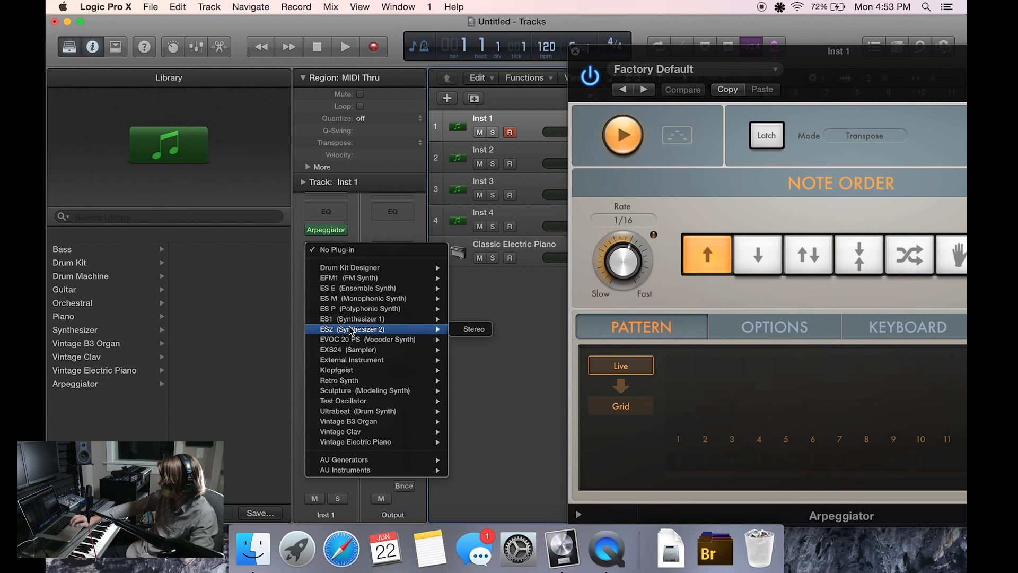
{"action": "left_click", "coordinate": [474, 329]}
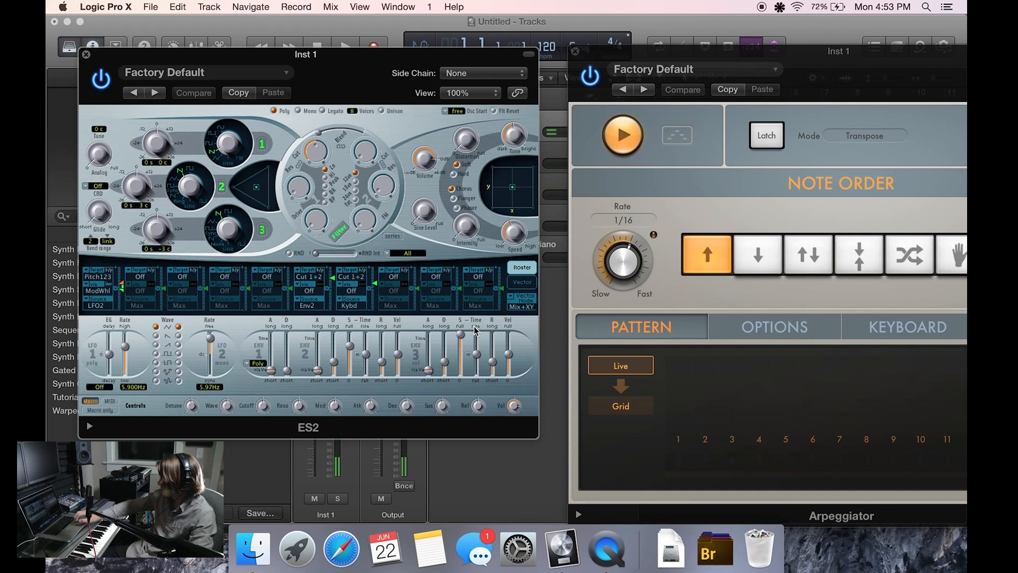
Bypass the Arpeggiator and re-enable it to compare the synth's sound with and without it.
{"action": "left_click", "coordinate": [588, 79]}
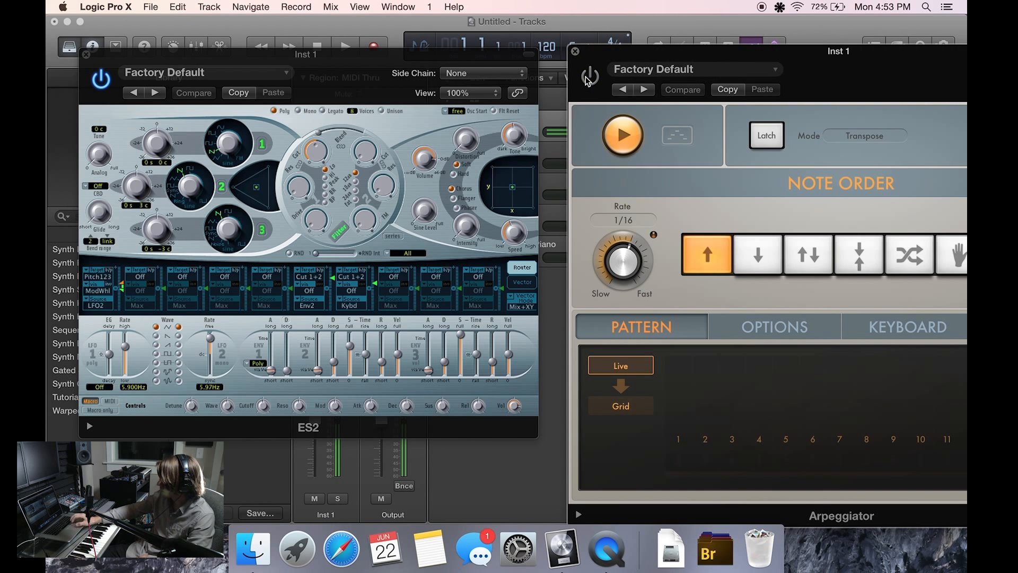
{"action": "left_click", "coordinate": [588, 80]}
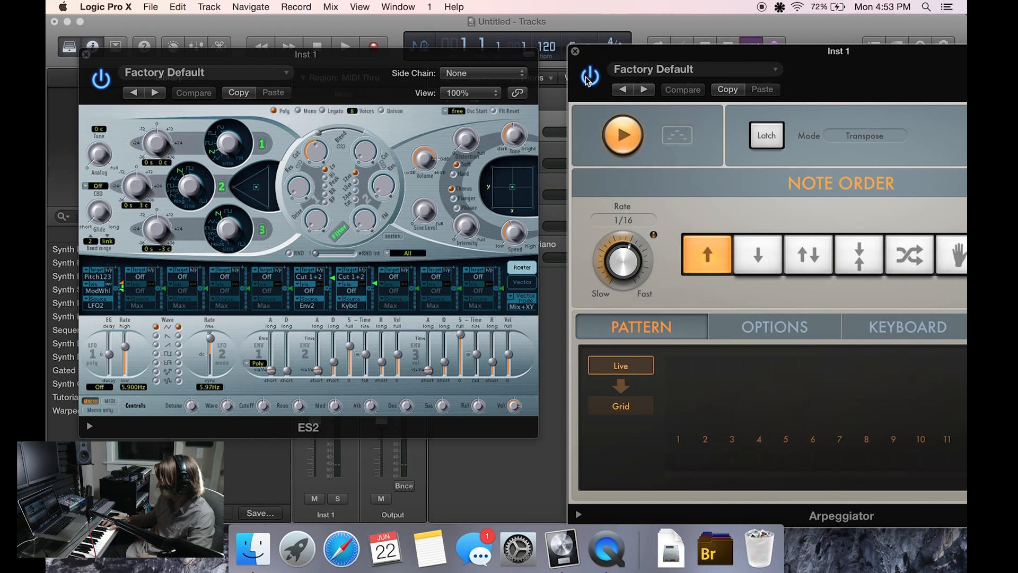
Try the Arpeggiator's note orders, ending on outside-in (converging arrows), set its rate to 1/8, and close both plug-in windows.
{"action": "left_click_drag", "start_coordinate": [699, 54], "coordinate": [375, 55]}
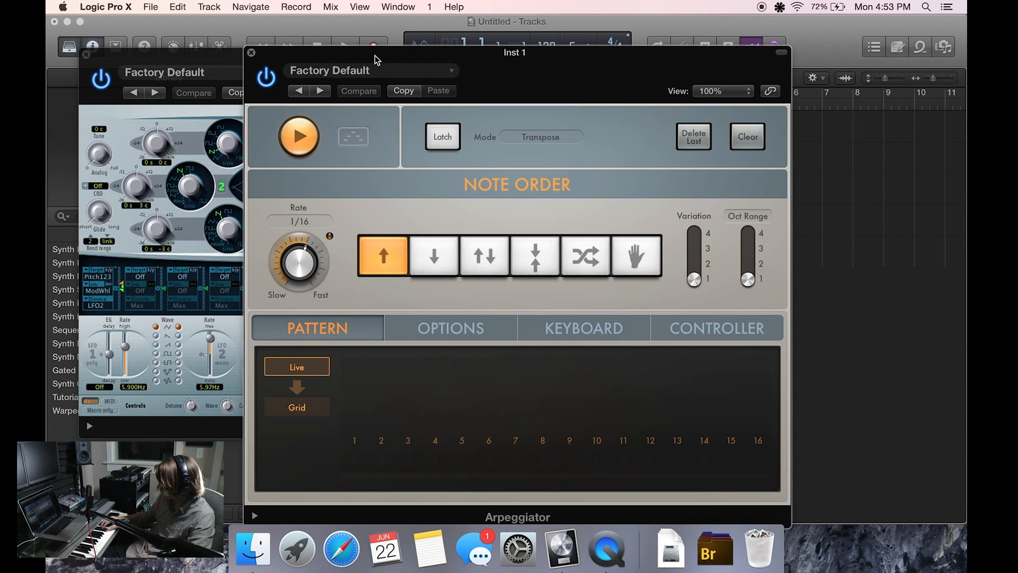
{"action": "left_click", "coordinate": [497, 265]}
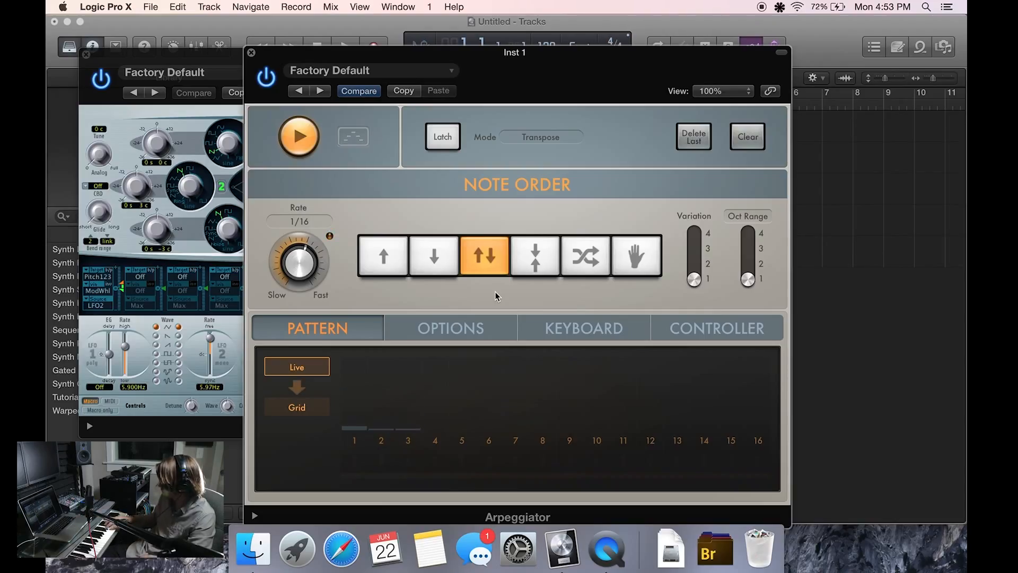
{"action": "left_click", "coordinate": [583, 266]}
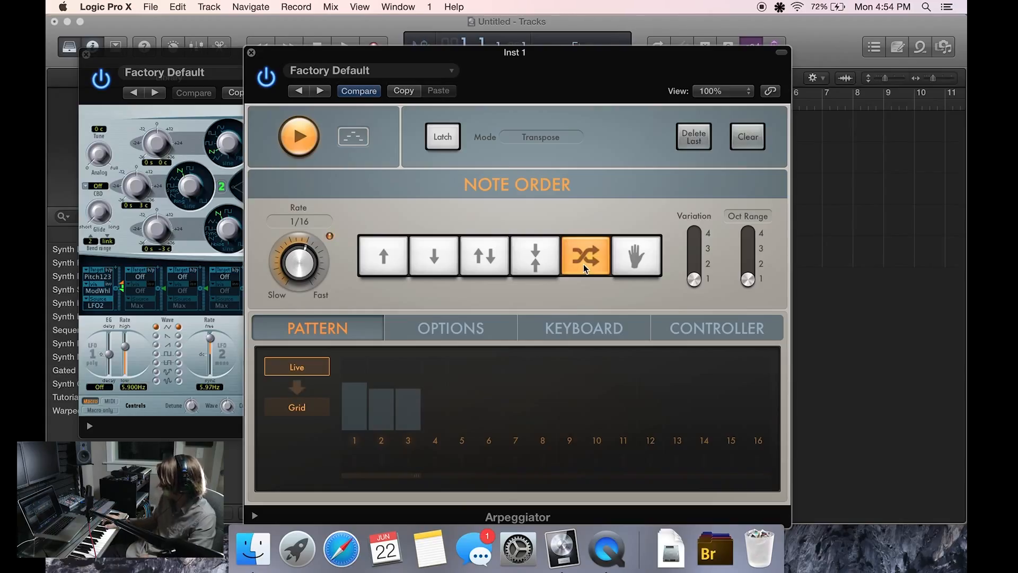
{"action": "left_click", "coordinate": [535, 259]}
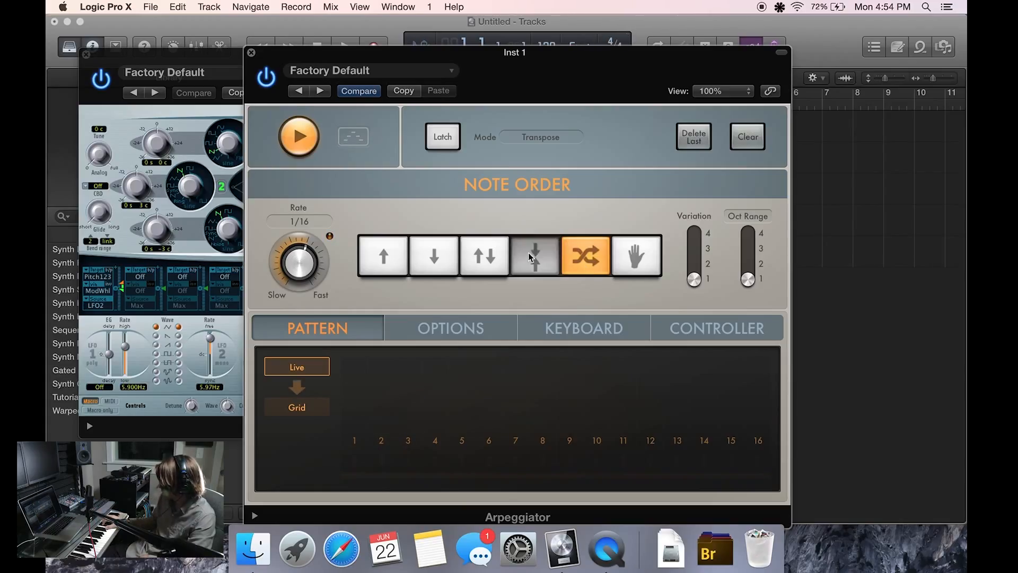
{"action": "left_click_drag", "start_coordinate": [309, 271], "coordinate": [307, 288]}
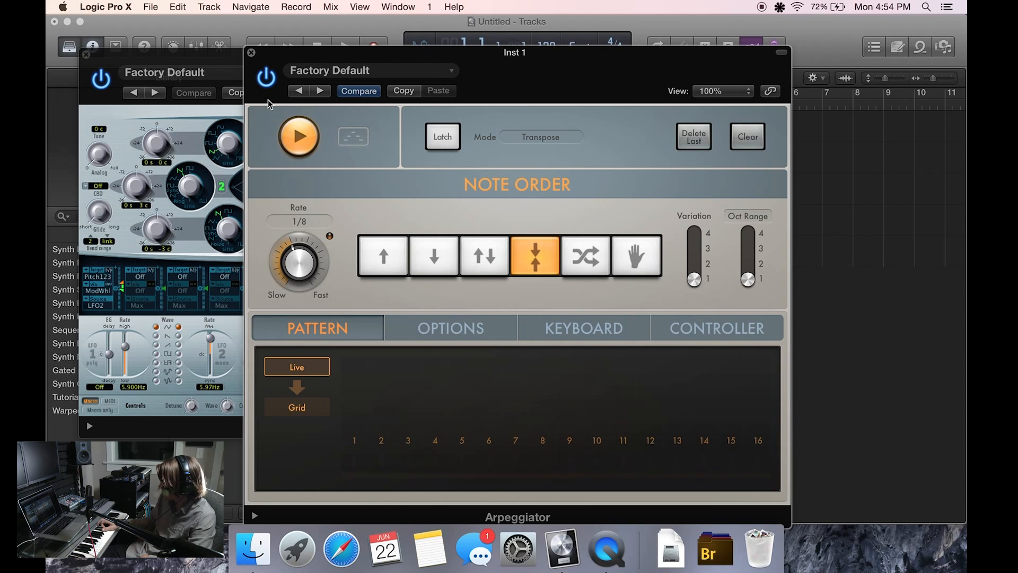
{"action": "left_click", "coordinate": [252, 52]}
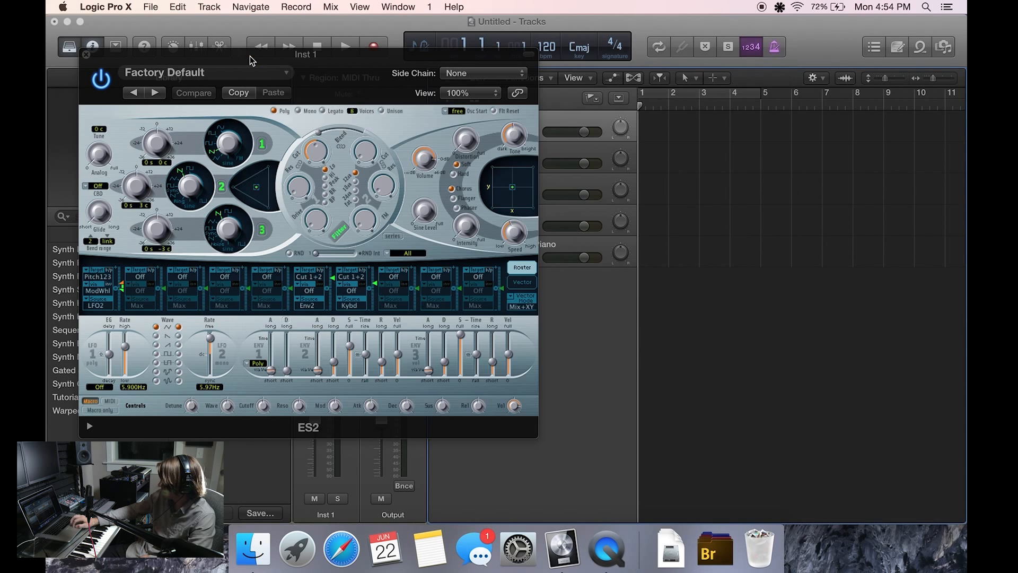
{"action": "left_click", "coordinate": [86, 55]}
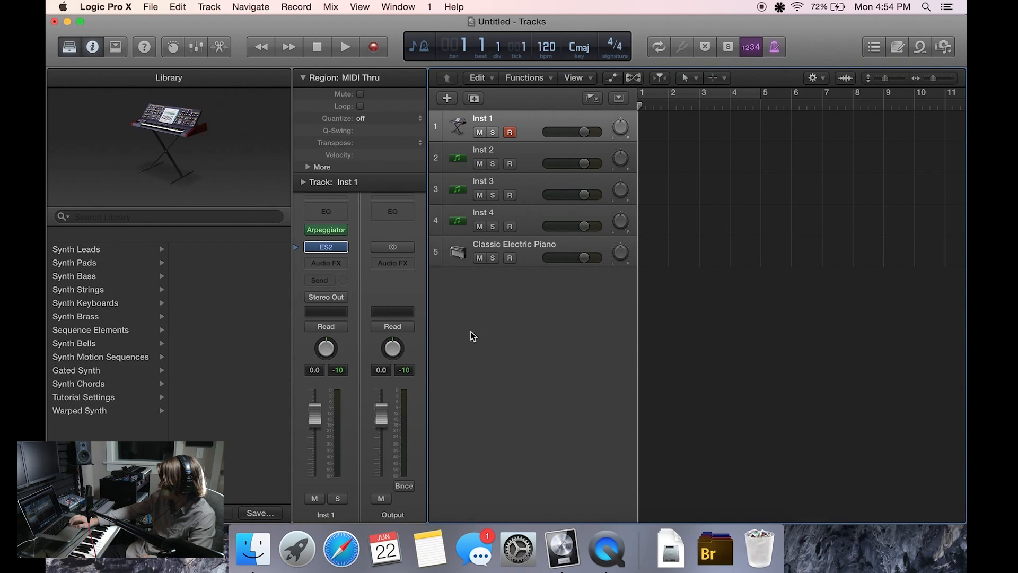
Insert a stereo Pedalboard audio effect on Inst 1 and add the Rawk! Distortion and Double Dragon Deluxe Overdrive pedals in that order.
{"action": "left_click", "coordinate": [332, 263]}
{"action": "mouse_move", "coordinate": [336, 284]}
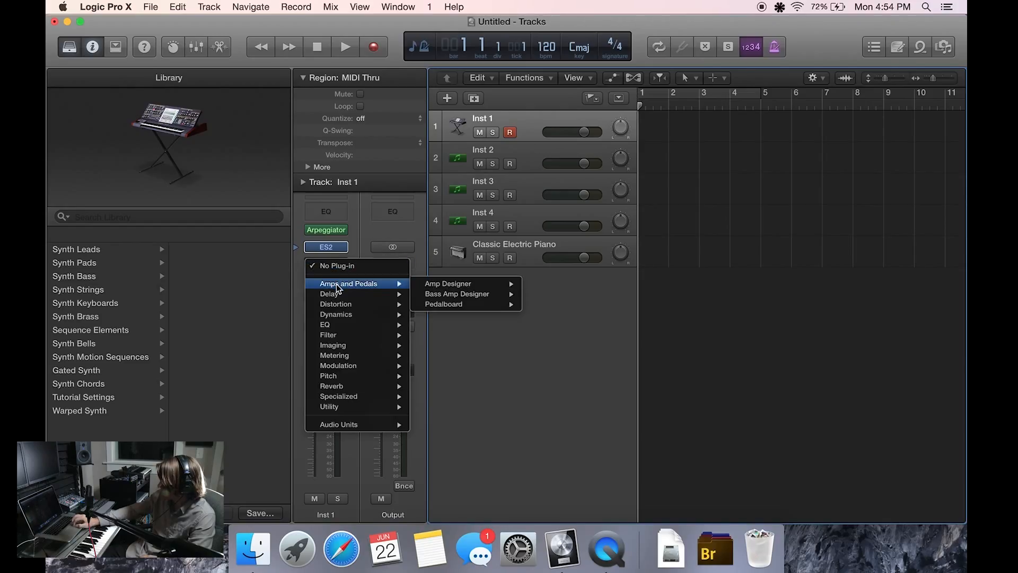
{"action": "mouse_move", "coordinate": [467, 304]}
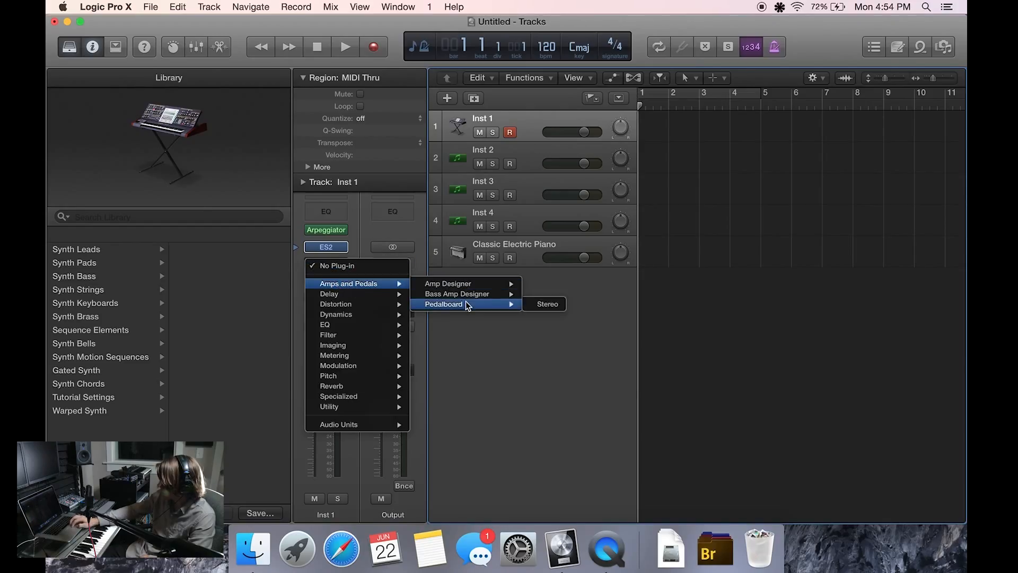
{"action": "left_click", "coordinate": [552, 304]}
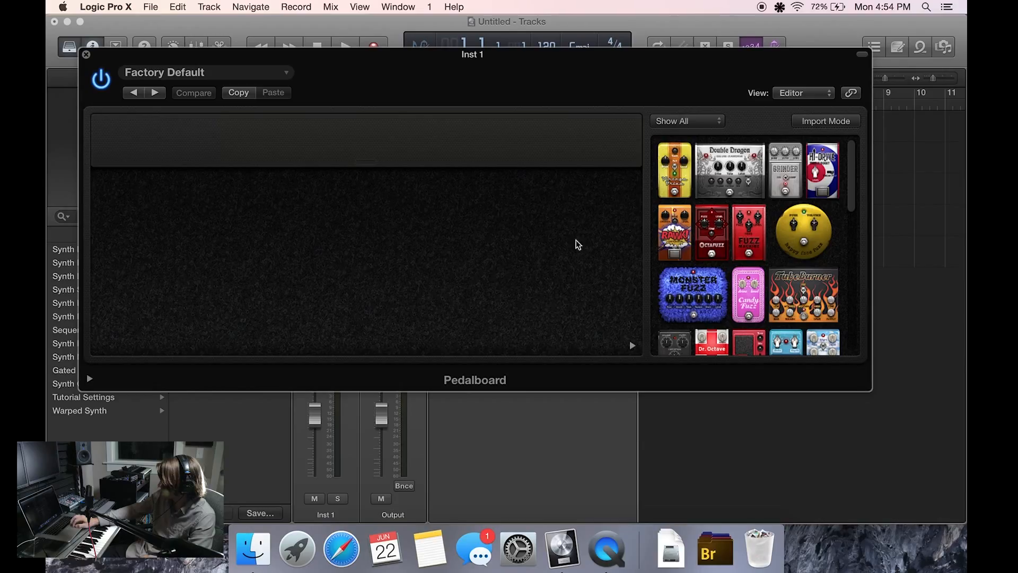
{"action": "left_click_drag", "start_coordinate": [689, 242], "coordinate": [297, 264]}
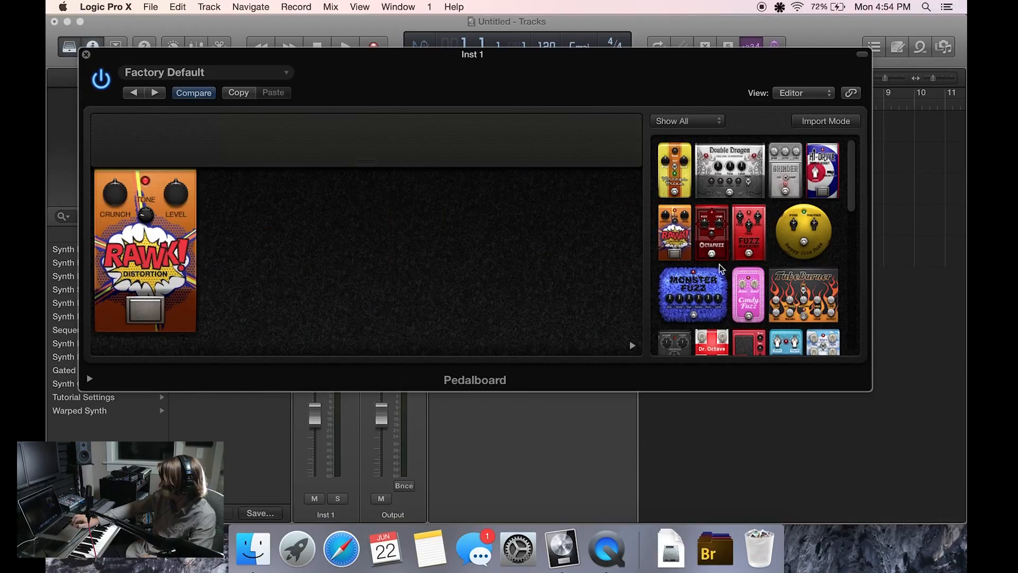
{"action": "left_click_drag", "start_coordinate": [734, 177], "coordinate": [265, 234]}
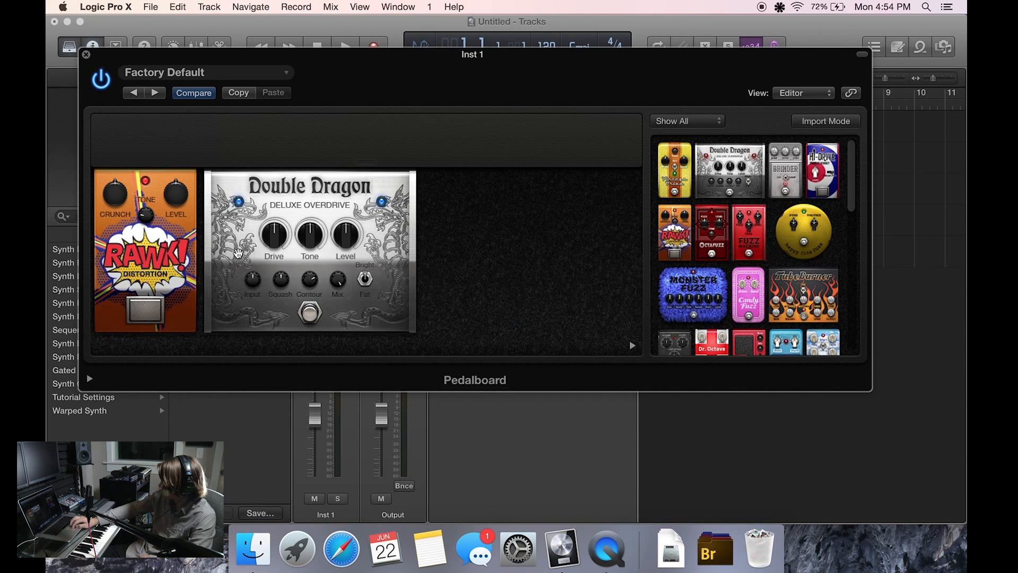
Close the Pedalboard window, reopen it from Inst 1's audio effect slot, and close it again.
{"action": "left_click", "coordinate": [86, 54]}
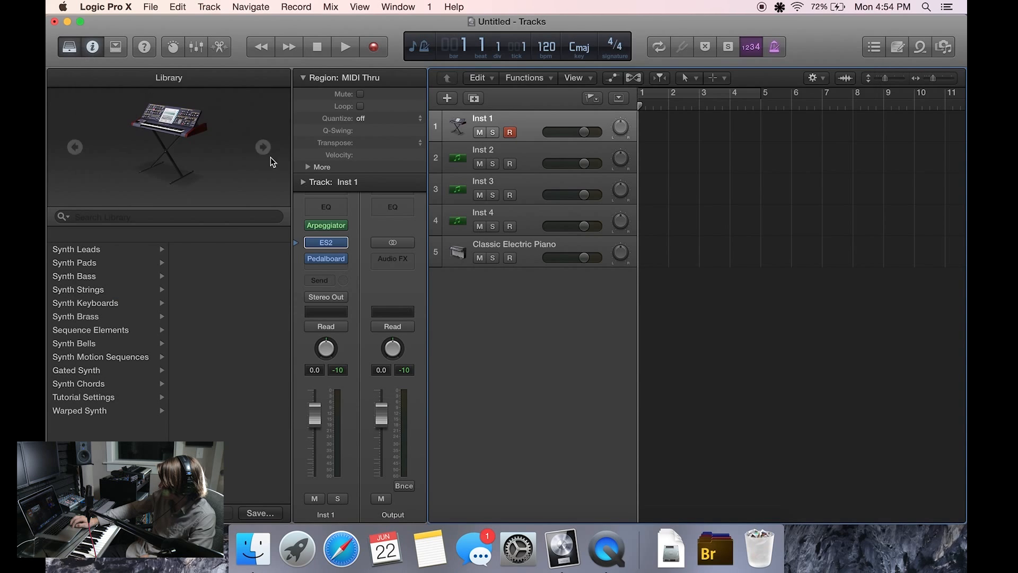
{"action": "left_click", "coordinate": [333, 259]}
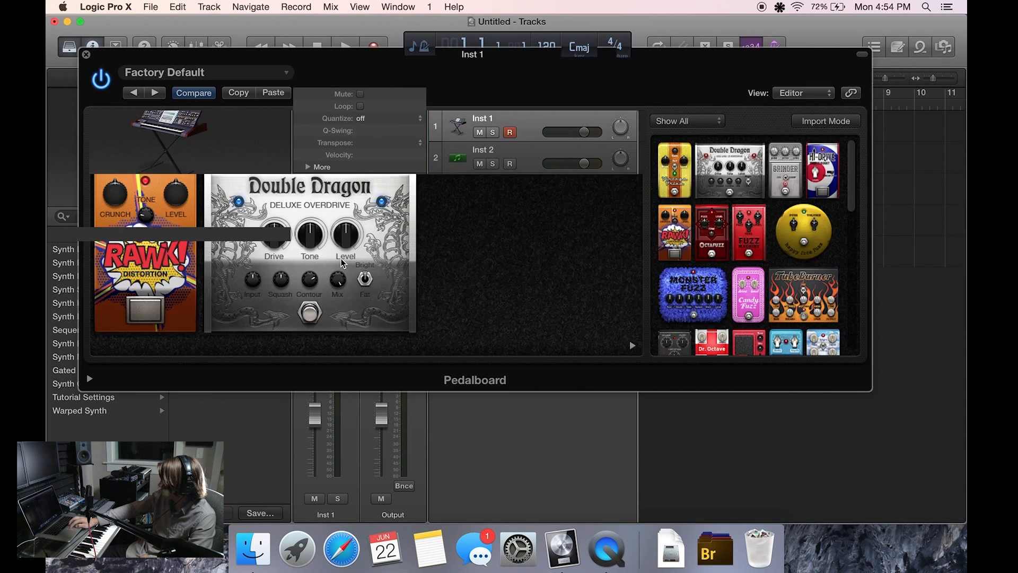
{"action": "left_click", "coordinate": [87, 53]}
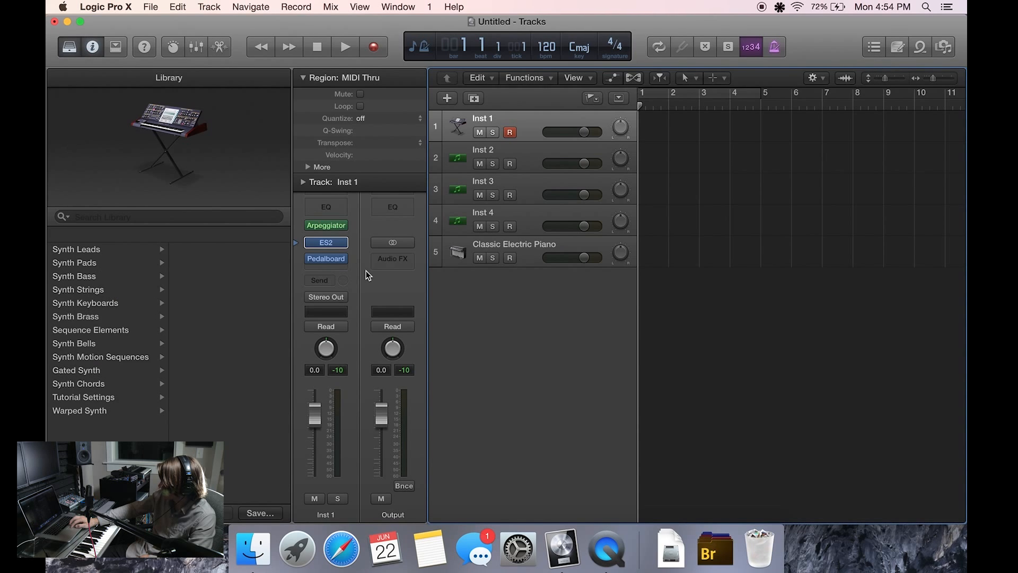
Replace the Pedalboard on Inst 1 with a stereo Amp Designer, choose the Small Sunshine Combo model, and close the plug-in window.
{"action": "left_click", "coordinate": [348, 258]}
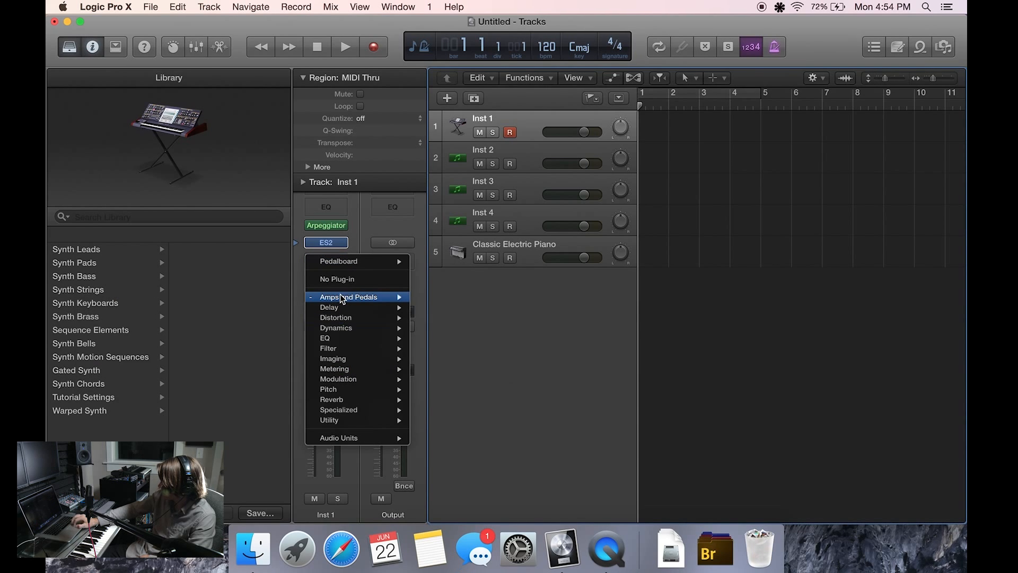
{"action": "mouse_move", "coordinate": [343, 298]}
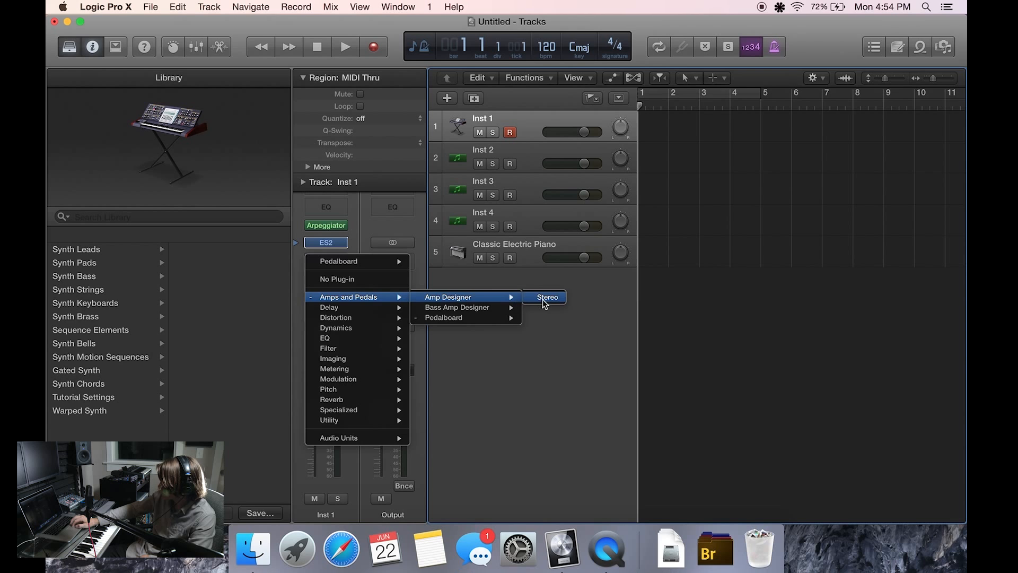
{"action": "left_click", "coordinate": [545, 298]}
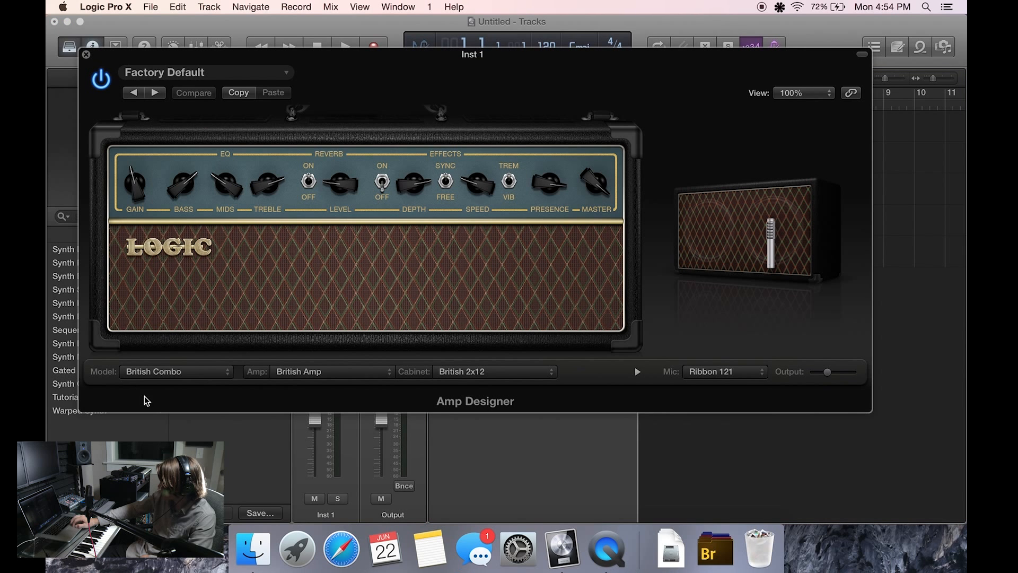
{"action": "left_click", "coordinate": [154, 371]}
{"action": "left_click", "coordinate": [170, 416]}
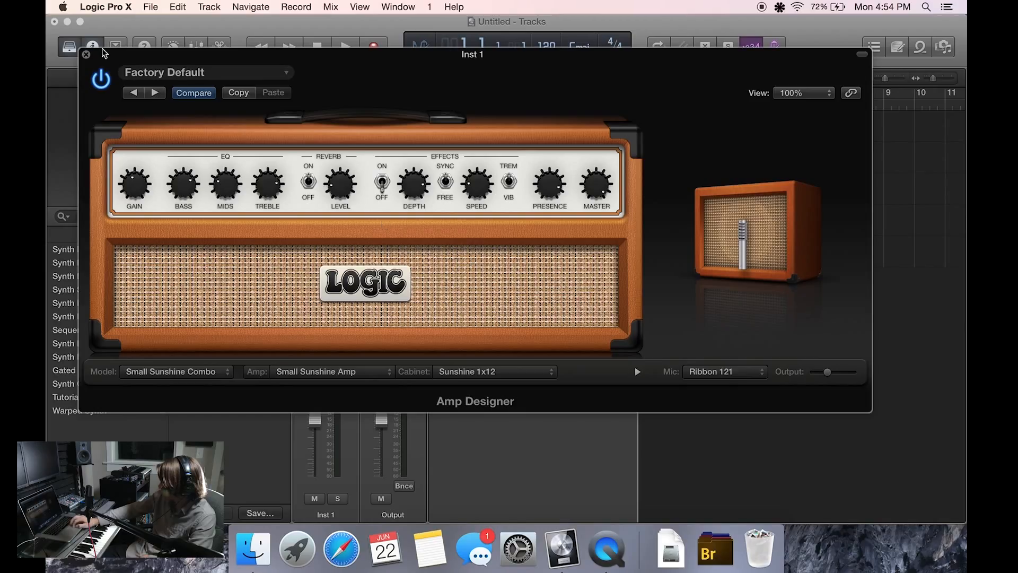
{"action": "left_click", "coordinate": [86, 55]}
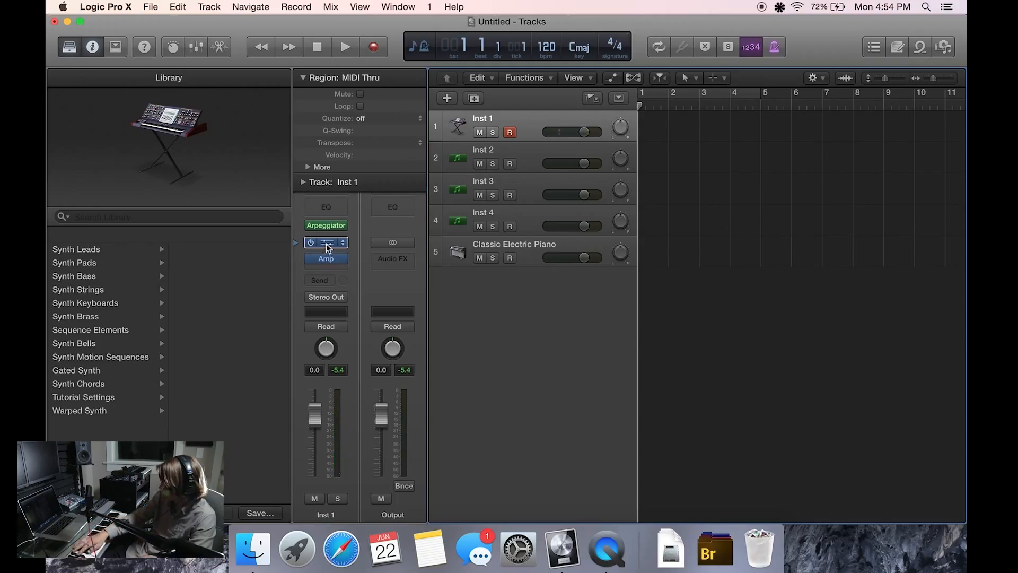
{"action": "left_click", "coordinate": [336, 263]}
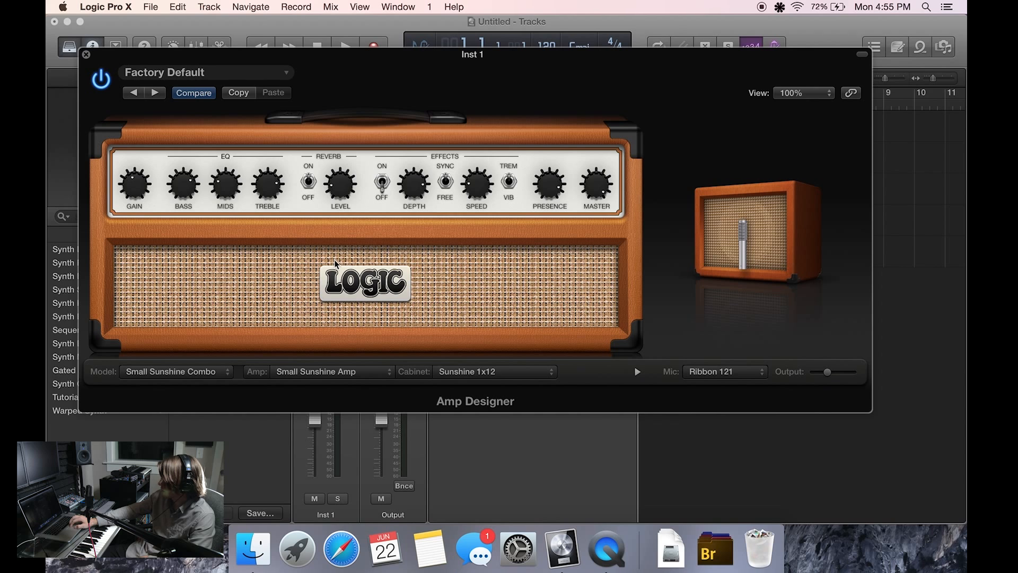
{"action": "left_click", "coordinate": [86, 53]}
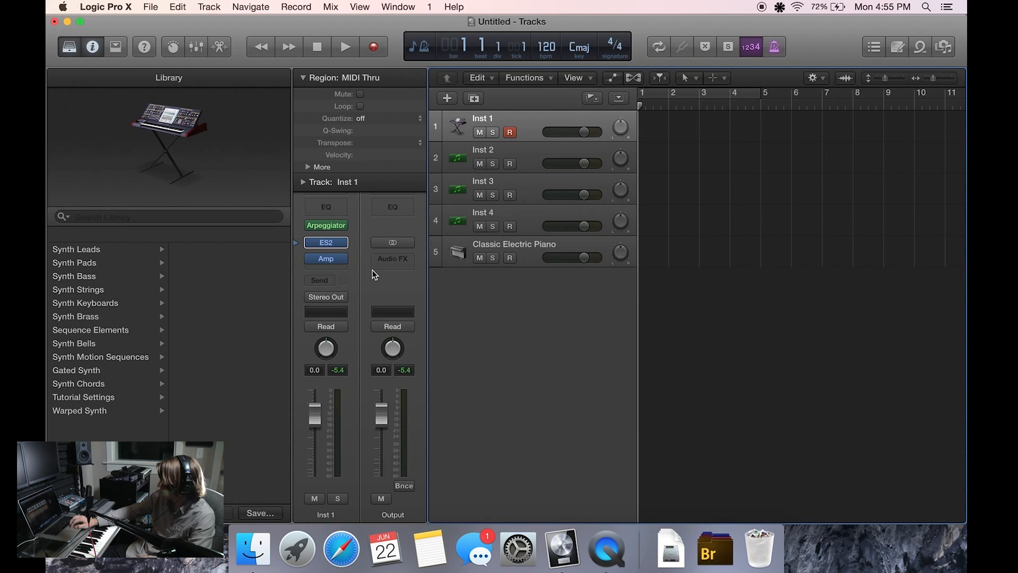
Look through the Delay and Dynamics effects, and replace the Amp Designer on Inst 1 with a stereo Channel EQ.
{"action": "left_click", "coordinate": [342, 259]}
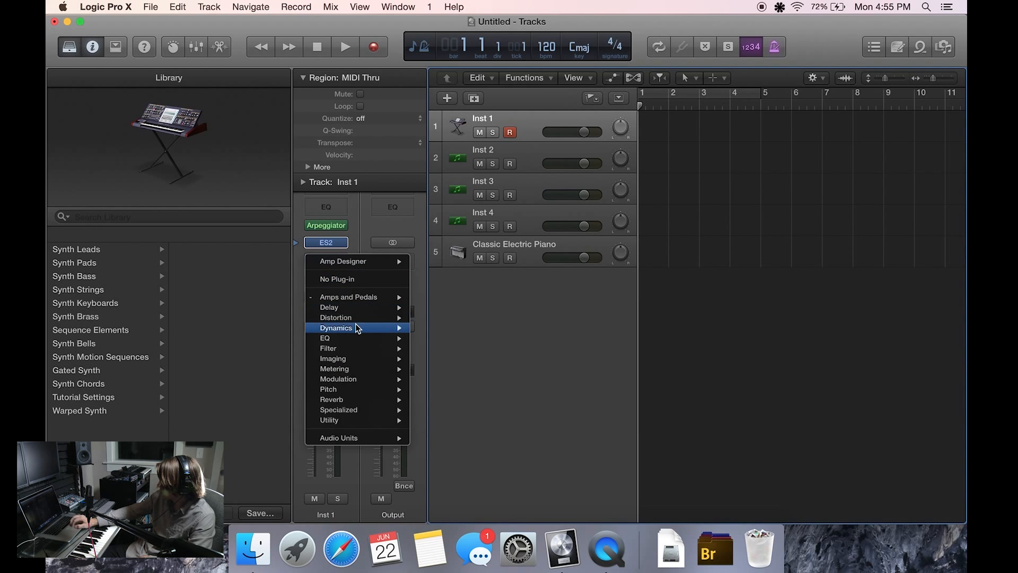
{"action": "mouse_move", "coordinate": [366, 308]}
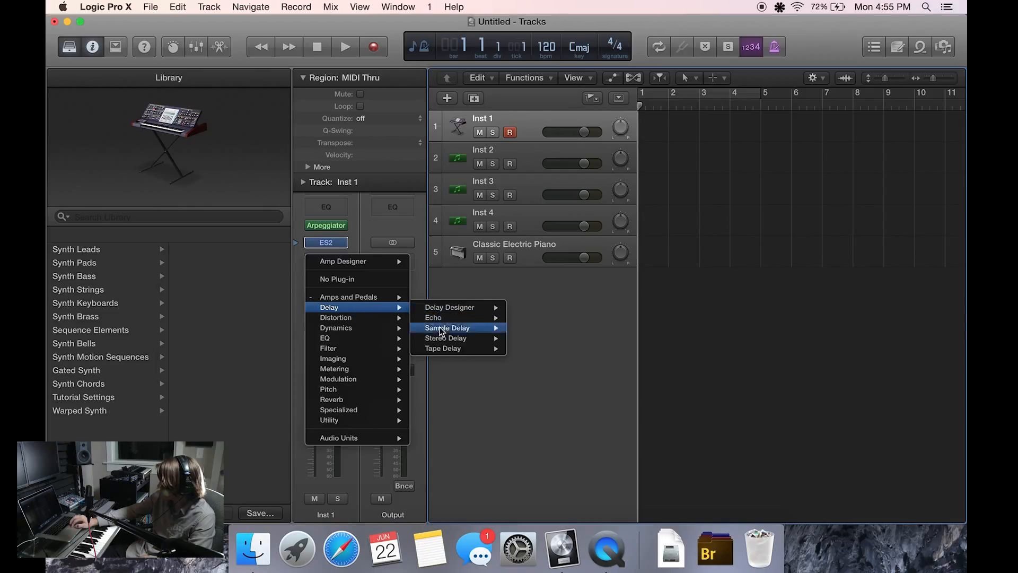
{"action": "mouse_move", "coordinate": [450, 317]}
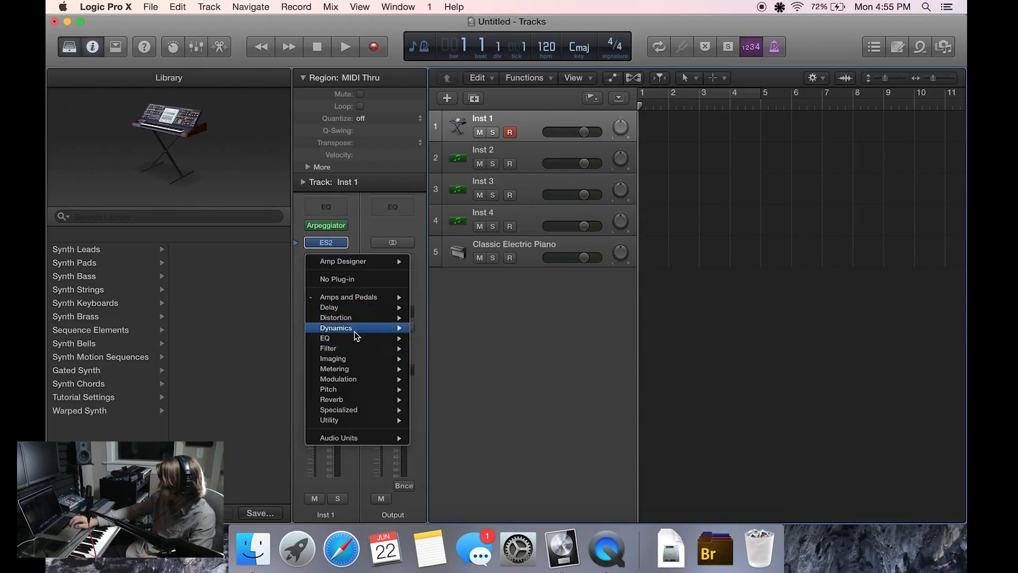
{"action": "mouse_move", "coordinate": [353, 330]}
{"action": "mouse_move", "coordinate": [452, 334]}
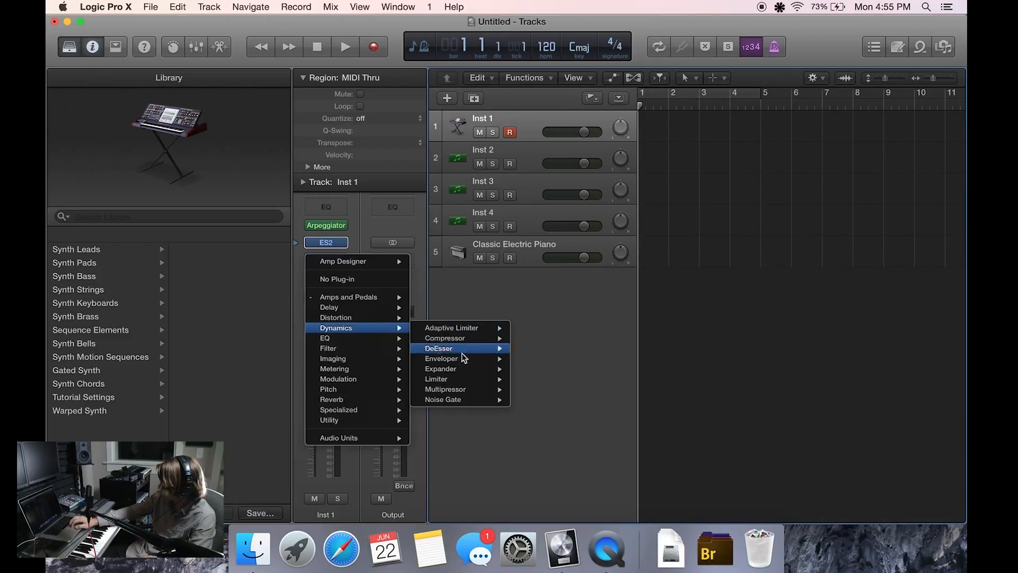
{"action": "mouse_move", "coordinate": [467, 380]}
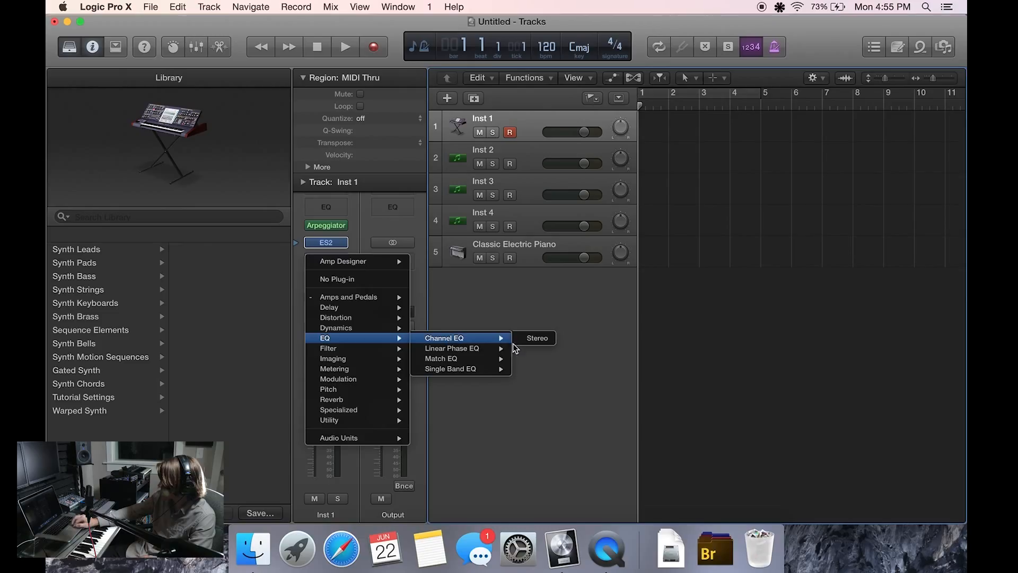
{"action": "left_click", "coordinate": [541, 339]}
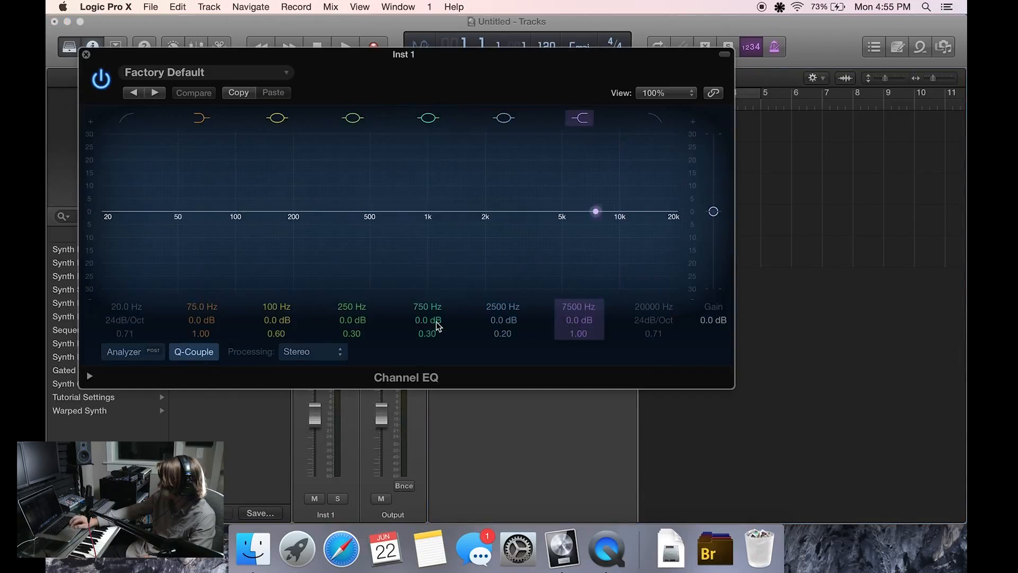
Set the Channel EQ's low shelf to 72 Hz at 0.5 dB and its mid band to 700 Hz at 0.5 dB, and close the window.
{"action": "mouse_move", "coordinate": [411, 201]}
{"action": "left_mouse_down"}
{"action": "mouse_move", "coordinate": [405, 173]}
{"action": "mouse_move", "coordinate": [401, 227]}
{"action": "mouse_move", "coordinate": [399, 211]}
{"action": "left_mouse_up"}
{"action": "mouse_move", "coordinate": [107, 217]}
{"action": "left_mouse_down"}
{"action": "mouse_move", "coordinate": [125, 259]}
{"action": "mouse_move", "coordinate": [108, 253]}
{"action": "mouse_move", "coordinate": [108, 215]}
{"action": "left_mouse_up"}
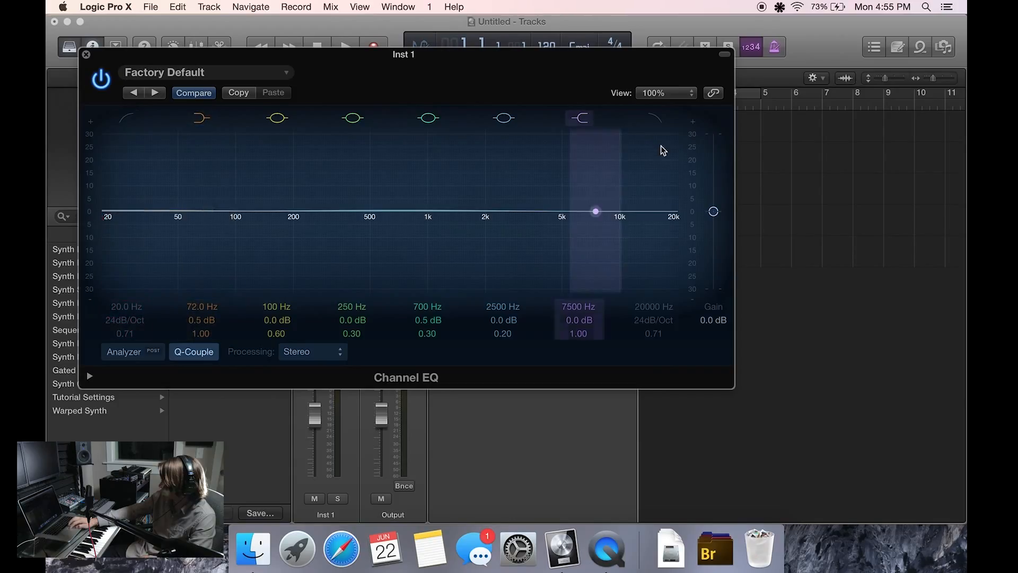
{"action": "left_click", "coordinate": [86, 55]}
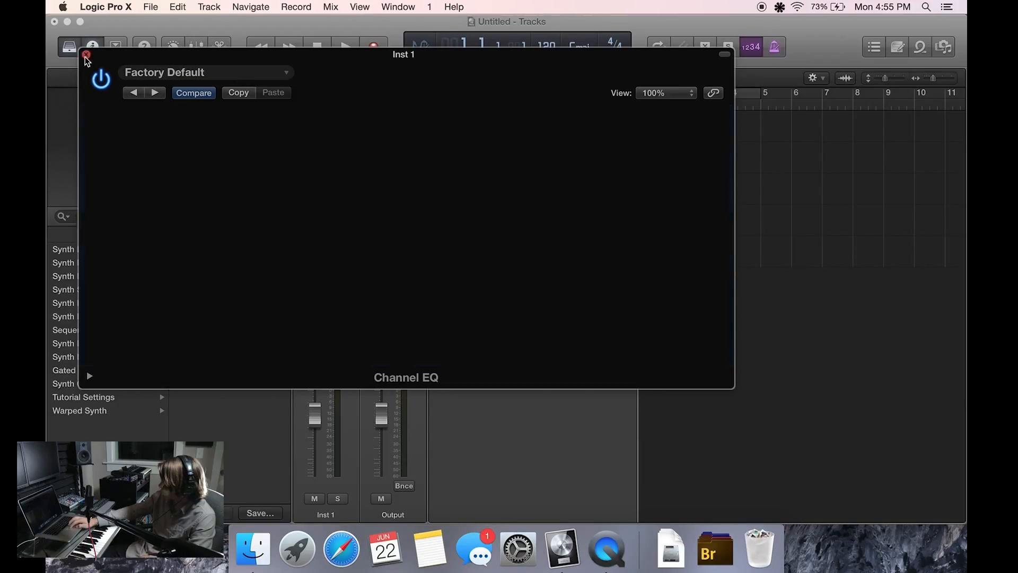
{"action": "left_click", "coordinate": [320, 258]}
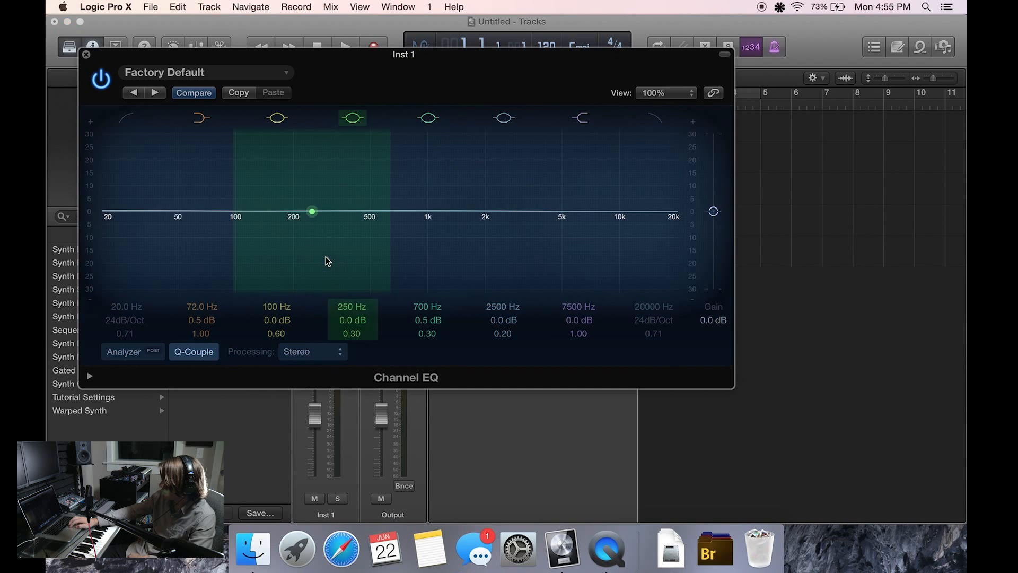
{"action": "left_click", "coordinate": [84, 51]}
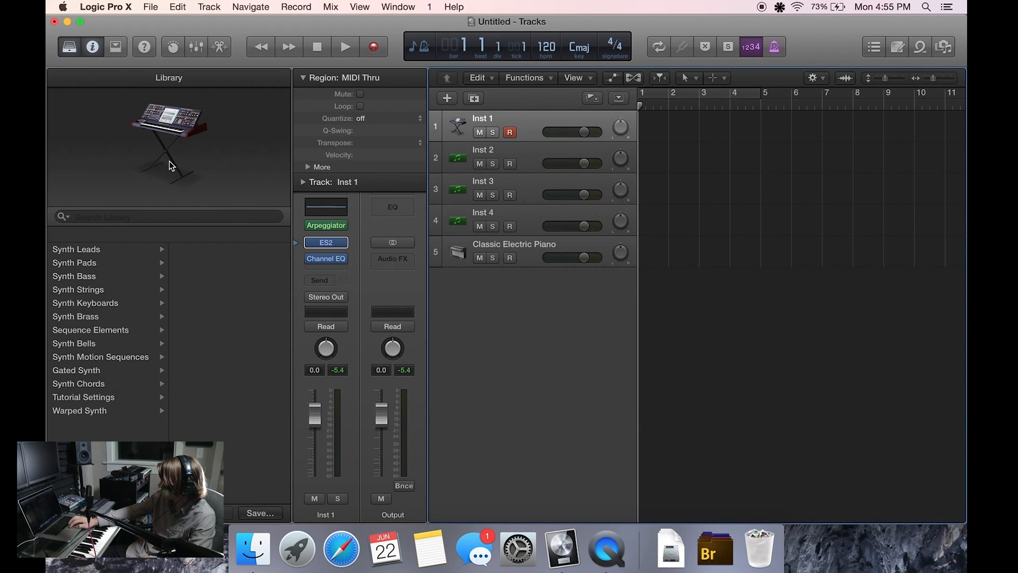
Replace the Channel EQ on Inst 1 with the Stereo Spread imaging effect, review its default settings, and close its window.
{"action": "left_click", "coordinate": [342, 260]}
{"action": "mouse_move", "coordinate": [347, 368]}
{"action": "mouse_move", "coordinate": [355, 351]}
{"action": "mouse_move", "coordinate": [455, 385]}
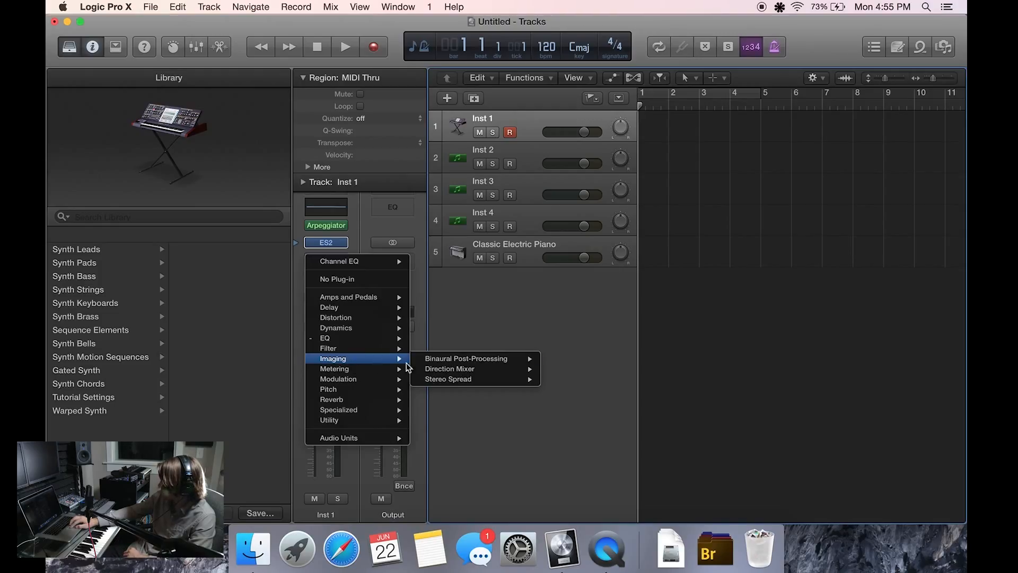
{"action": "left_click", "coordinate": [450, 379]}
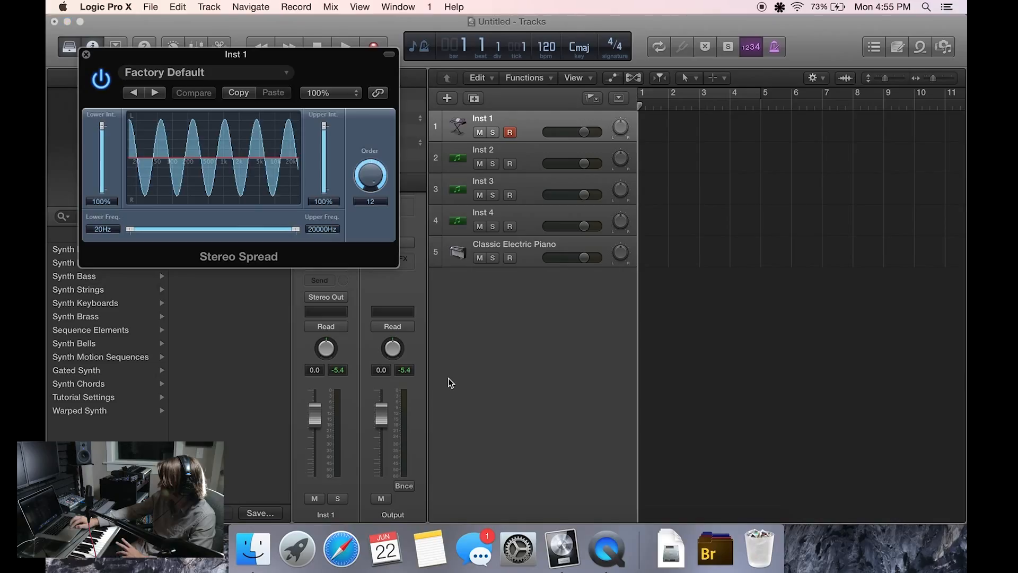
{"action": "left_click", "coordinate": [86, 54]}
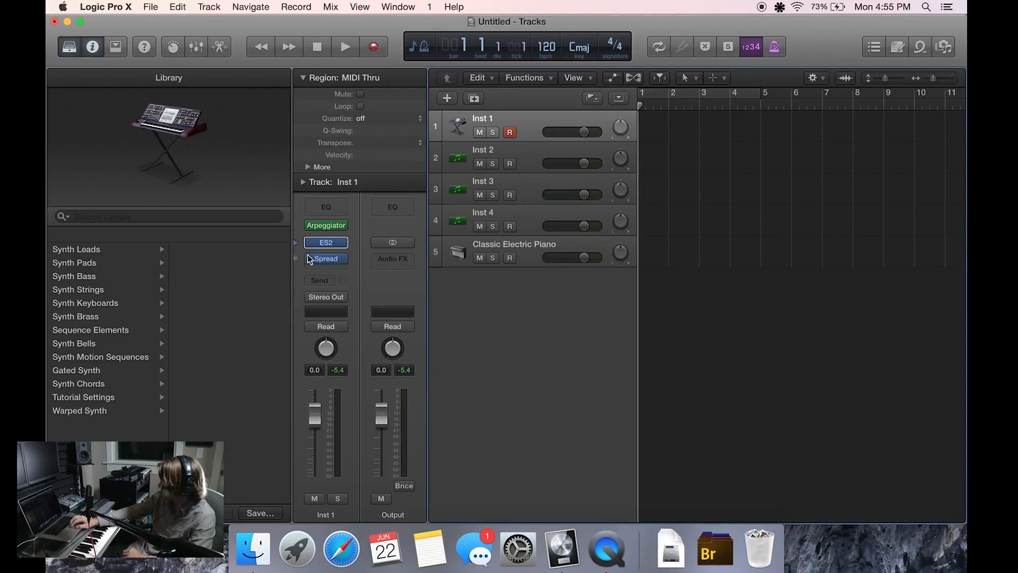
{"action": "left_click", "coordinate": [326, 261]}
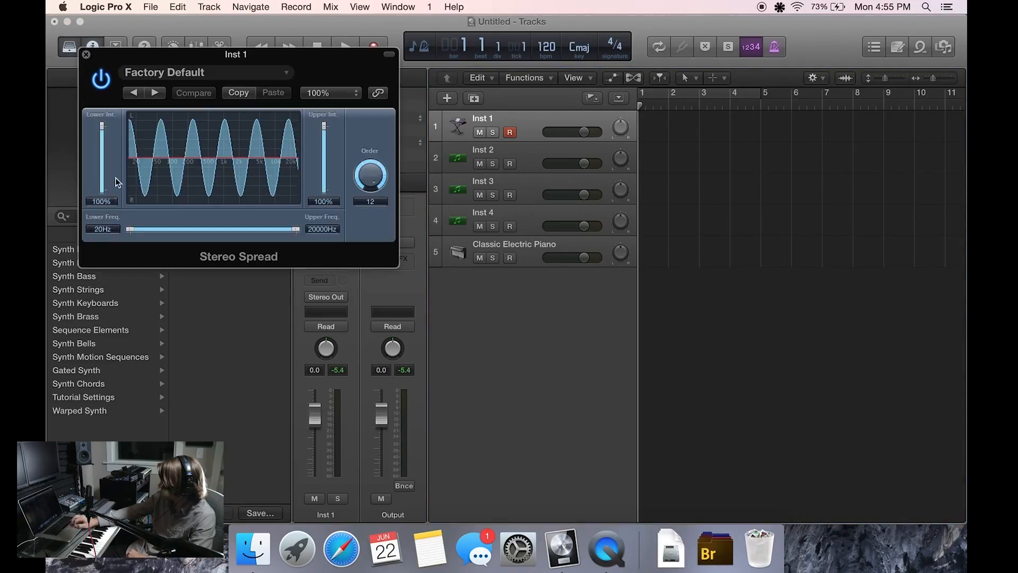
{"action": "left_click", "coordinate": [87, 55]}
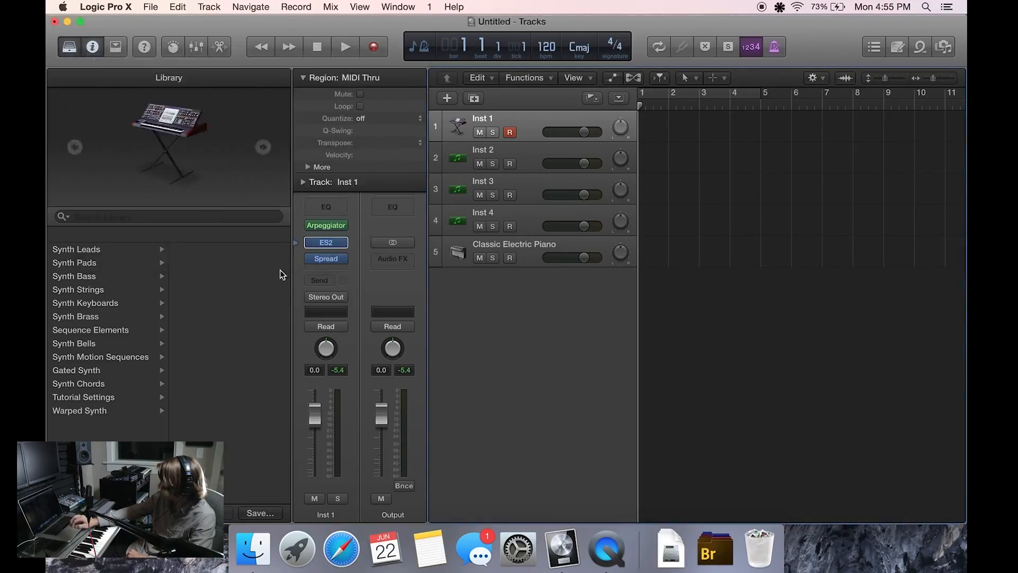
Examine the Modulation, Pitch, Reverb and Specialized effects available for Inst 1's audio effect slot, keeping Stereo Spread.
{"action": "left_click", "coordinate": [344, 261]}
{"action": "mouse_move", "coordinate": [343, 367]}
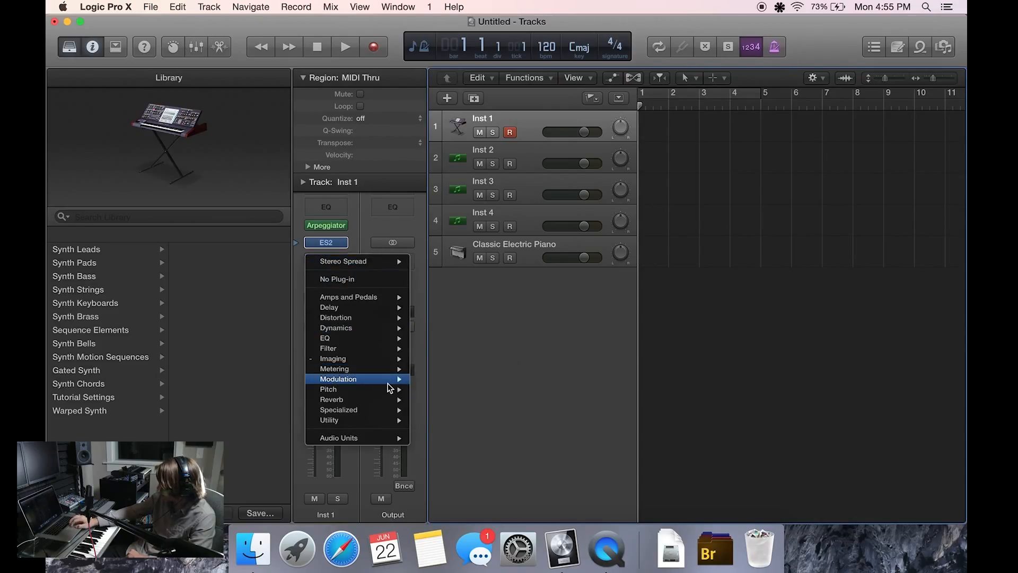
{"action": "mouse_move", "coordinate": [387, 379]}
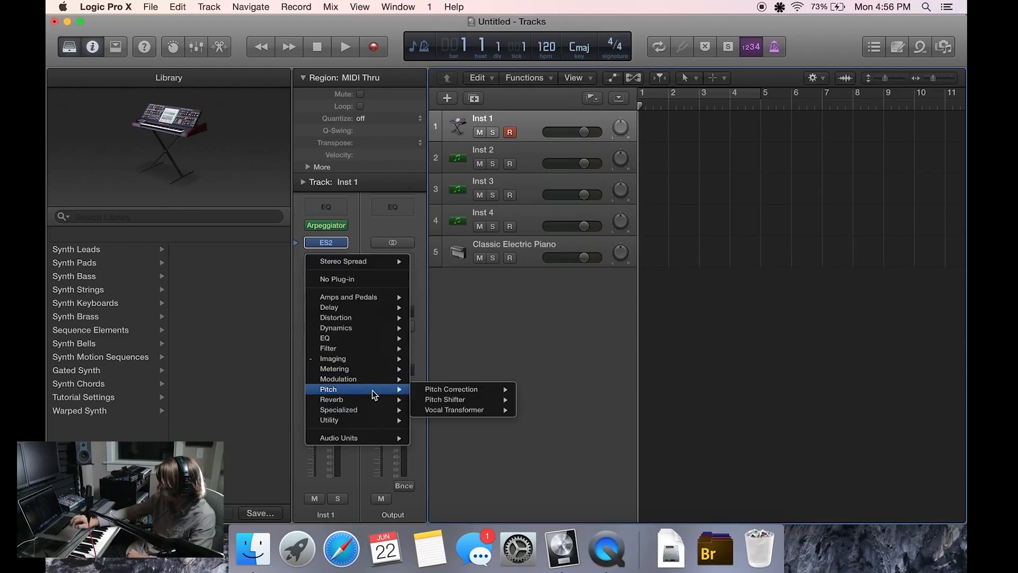
{"action": "mouse_move", "coordinate": [432, 395]}
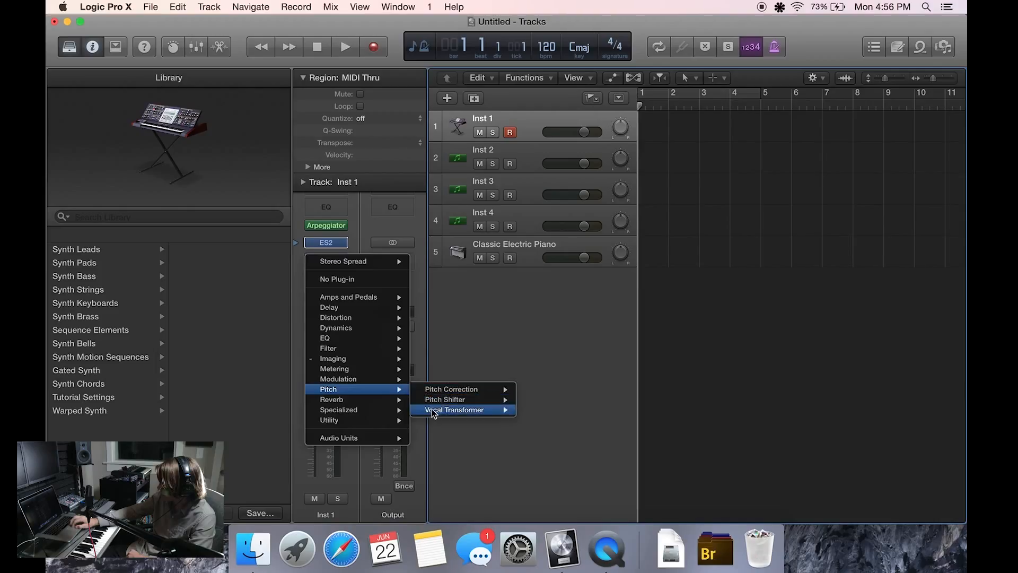
{"action": "mouse_move", "coordinate": [433, 415]}
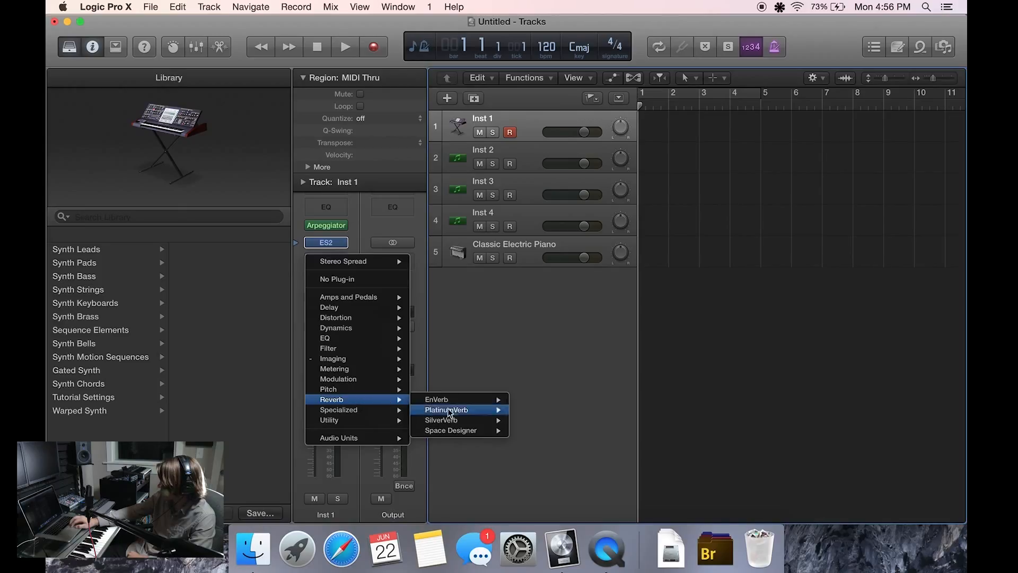
{"action": "mouse_move", "coordinate": [457, 434]}
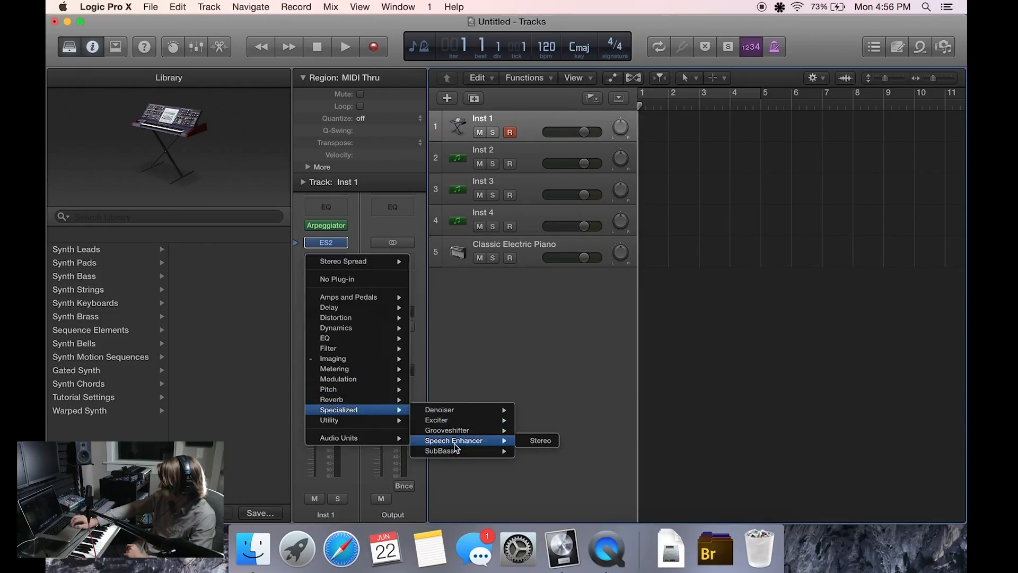
{"action": "mouse_move", "coordinate": [390, 422]}
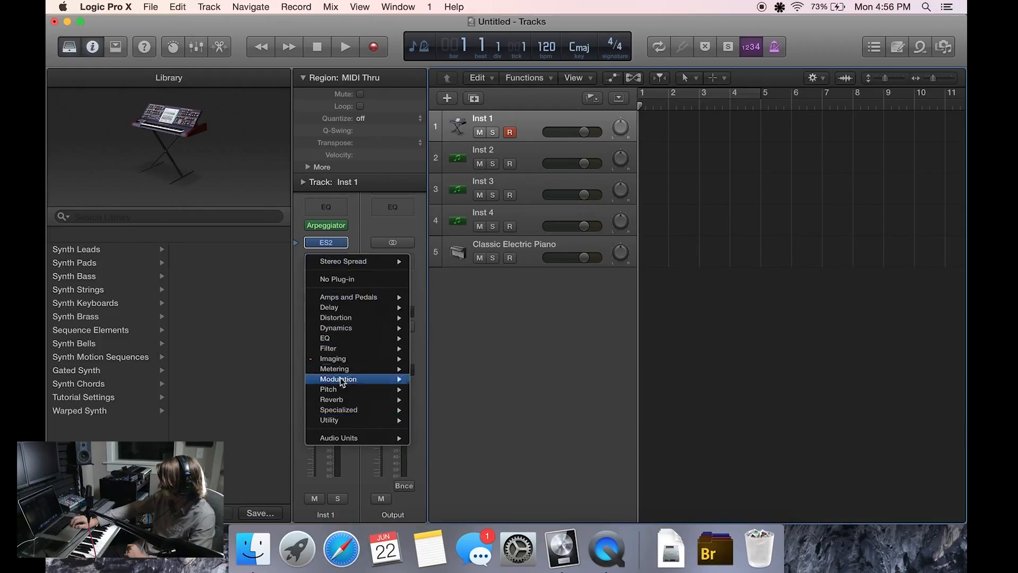
{"action": "left_click", "coordinate": [309, 261]}
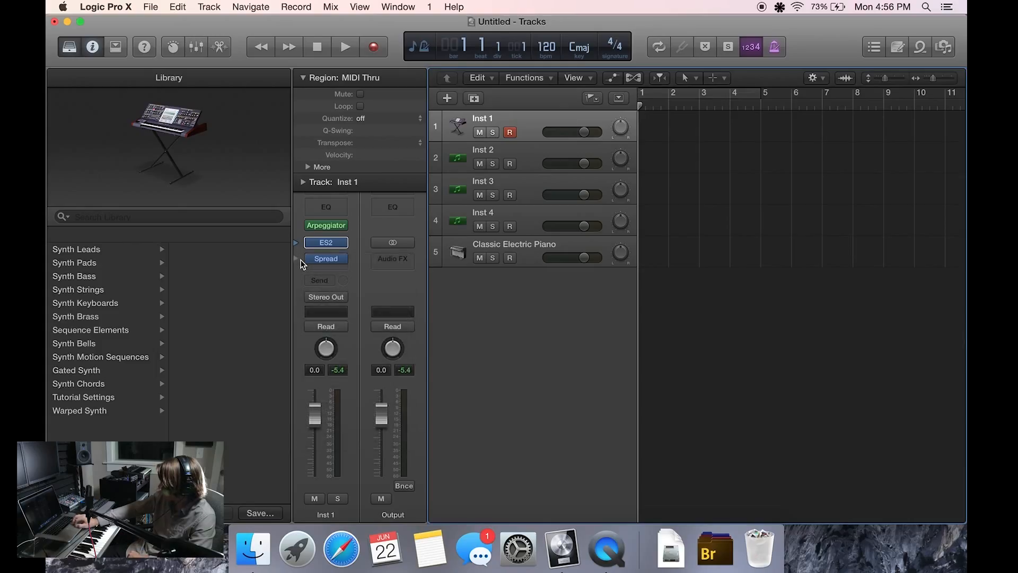
Browse the Library patches under Synth Leads, Synth Keyboards, Synth Motion Sequences, Synth Chords and Warped Synth.
{"action": "left_click", "coordinate": [117, 248]}
{"action": "left_click", "coordinate": [106, 303]}
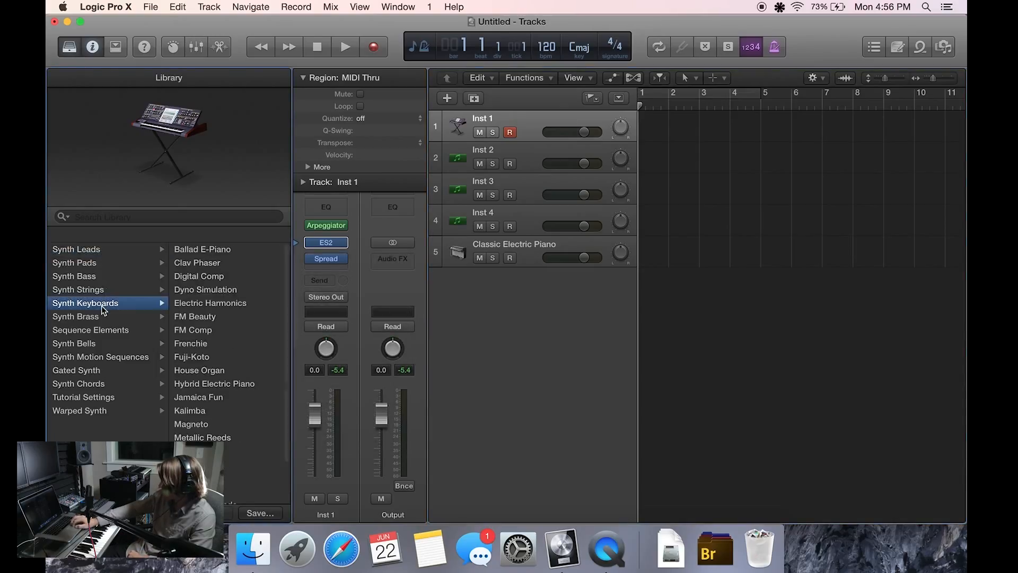
{"action": "left_click", "coordinate": [101, 357]}
{"action": "left_click", "coordinate": [96, 384]}
{"action": "left_click", "coordinate": [96, 412]}
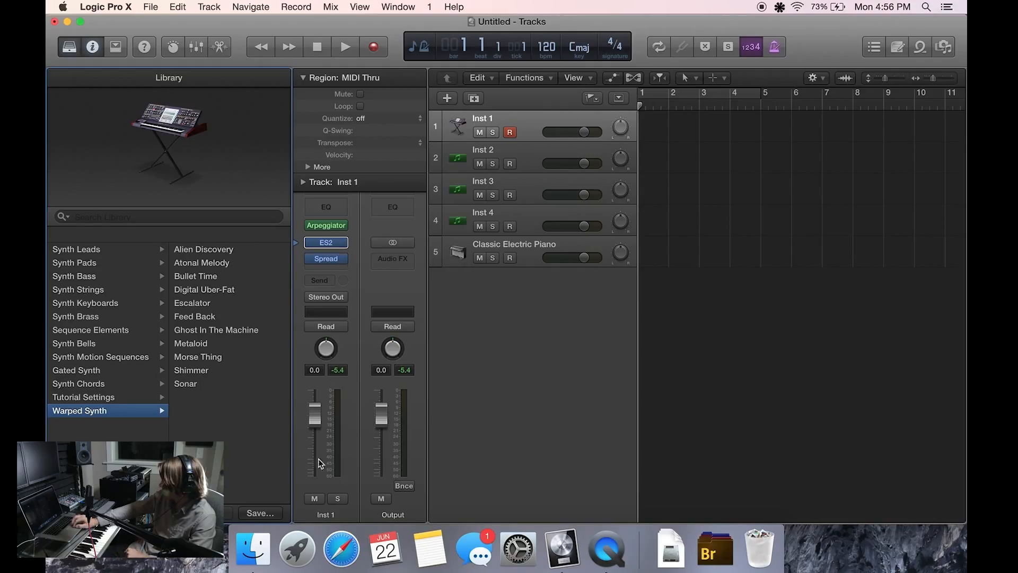
Show the Mixer with the channel strips of all tracks below the arrangement.
{"action": "left_click", "coordinate": [197, 47]}
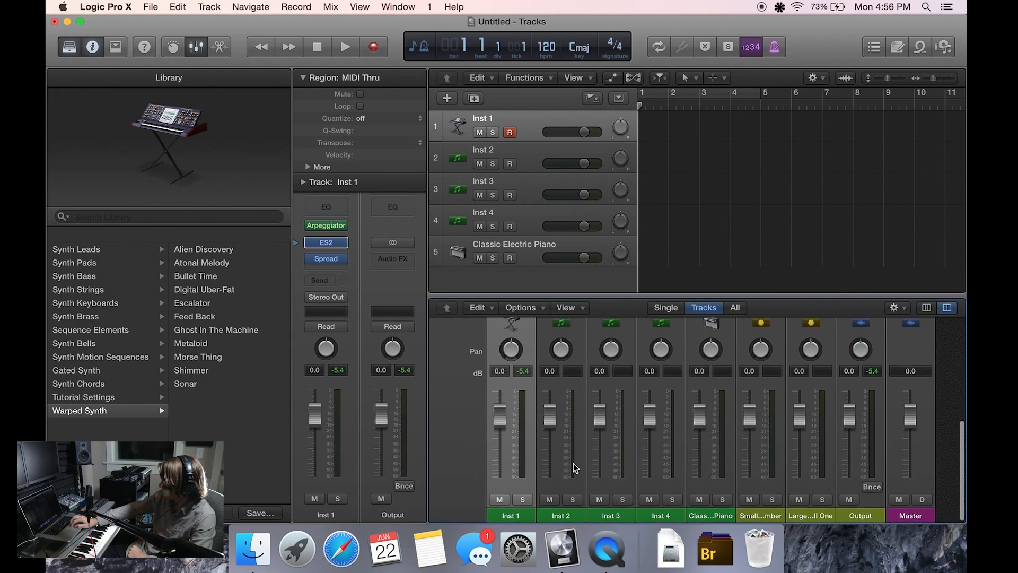
Examine the Mixer's setting, input, audio effect and send slots, and the Classic Electric Piano channel's patch and instrument.
{"action": "scroll", "coordinate": [574, 468], "scroll_direction": "up", "scroll_amount": 6}
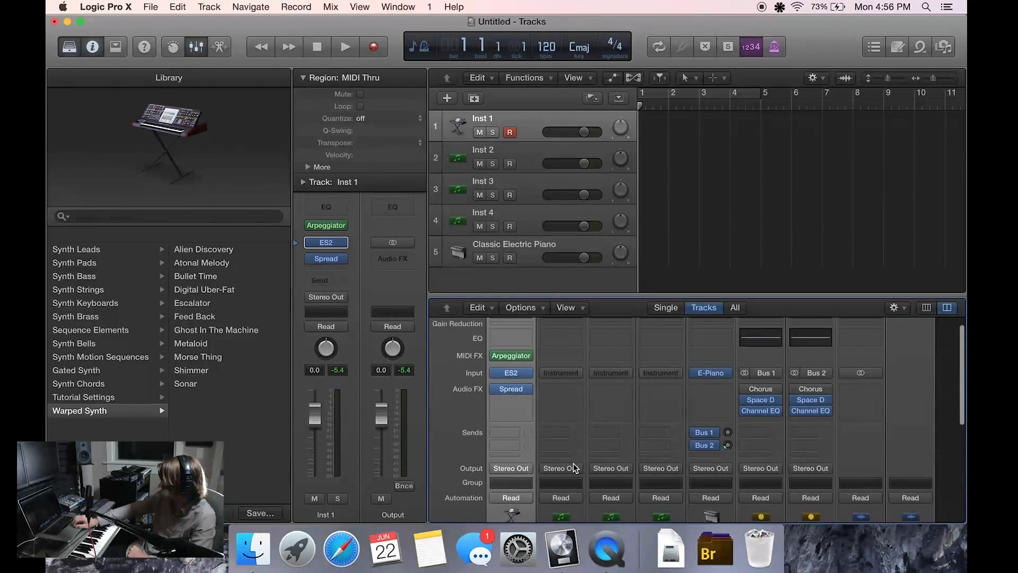
{"action": "scroll", "coordinate": [574, 467], "scroll_direction": "up", "scroll_amount": 2}
{"action": "mouse_move", "coordinate": [713, 448]}
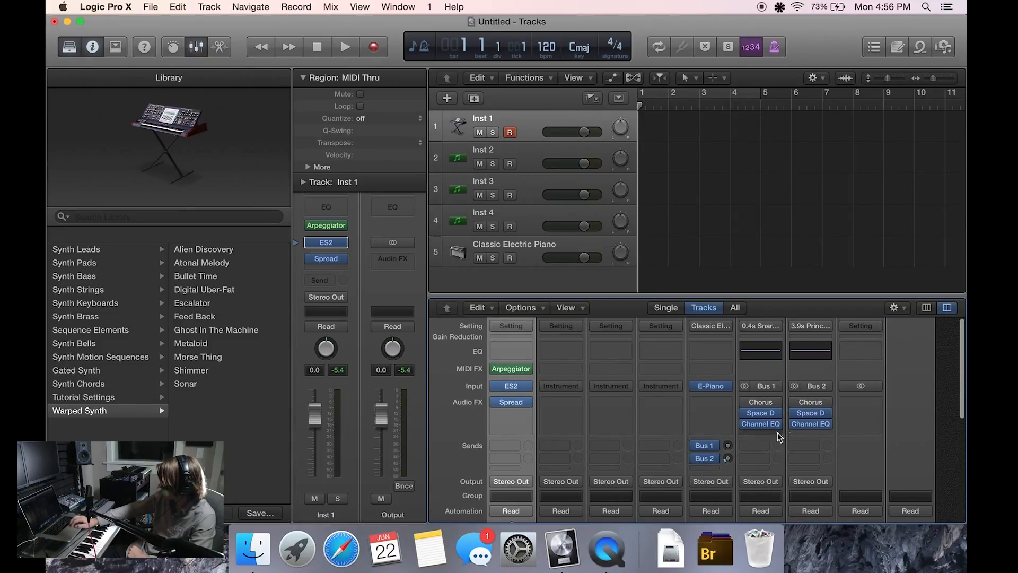
{"action": "left_click", "coordinate": [710, 326]}
{"action": "left_click", "coordinate": [710, 325]}
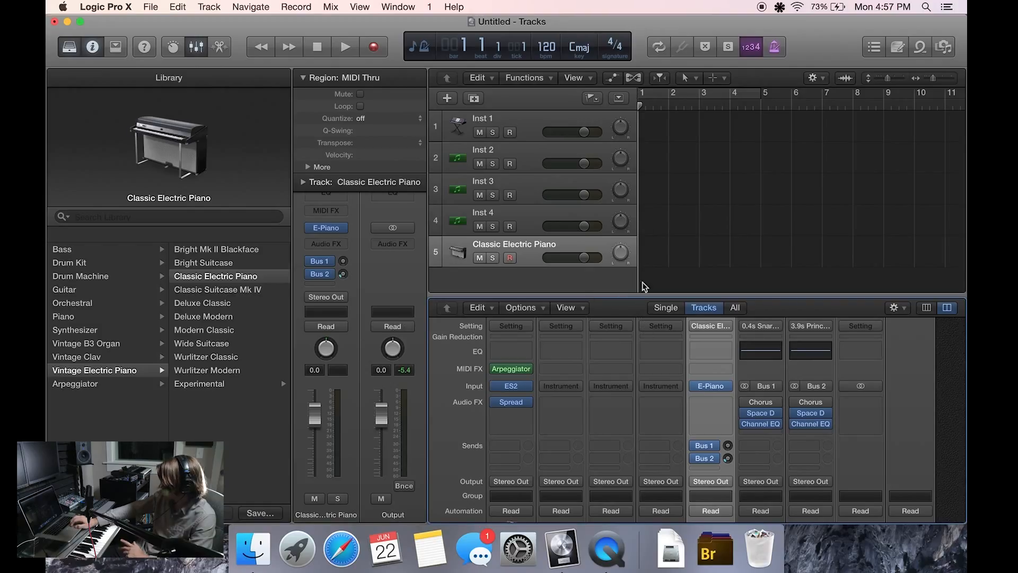
{"action": "mouse_move", "coordinate": [325, 234]}
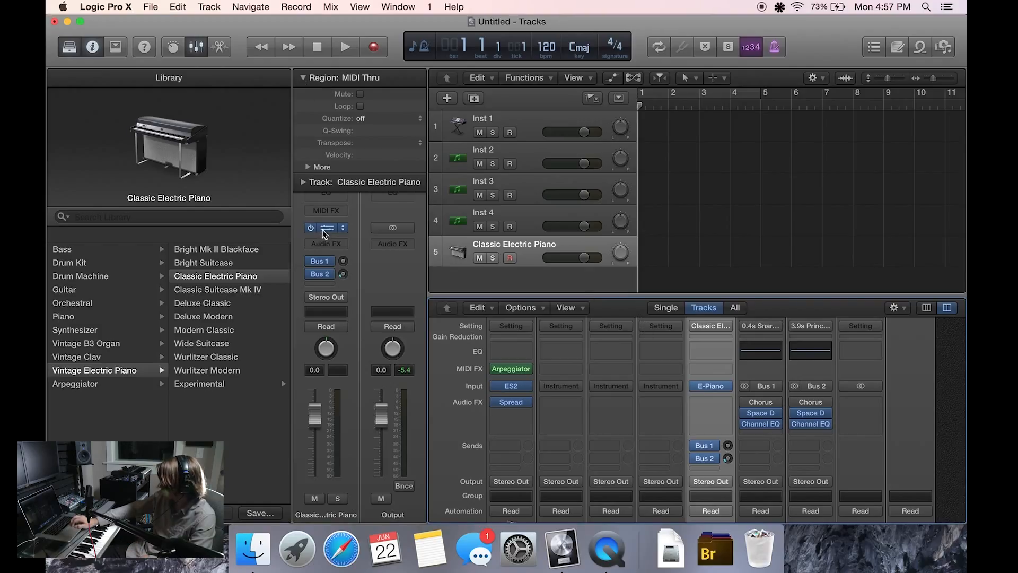
Review the Arpeggiator settings on Inst 1, close its window, and bypass the Arpeggiator.
{"action": "left_click", "coordinate": [546, 121]}
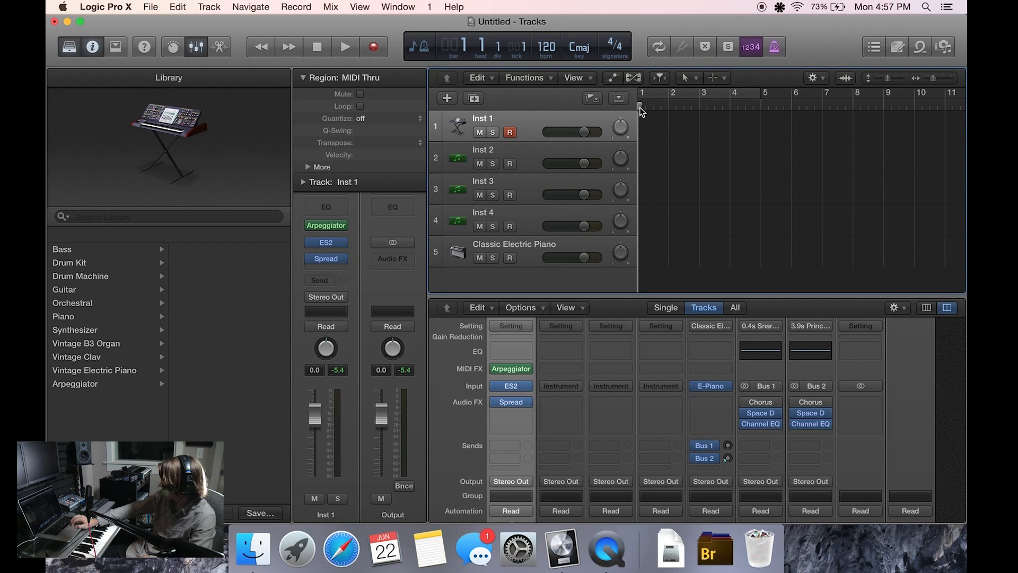
{"action": "left_click", "coordinate": [509, 367]}
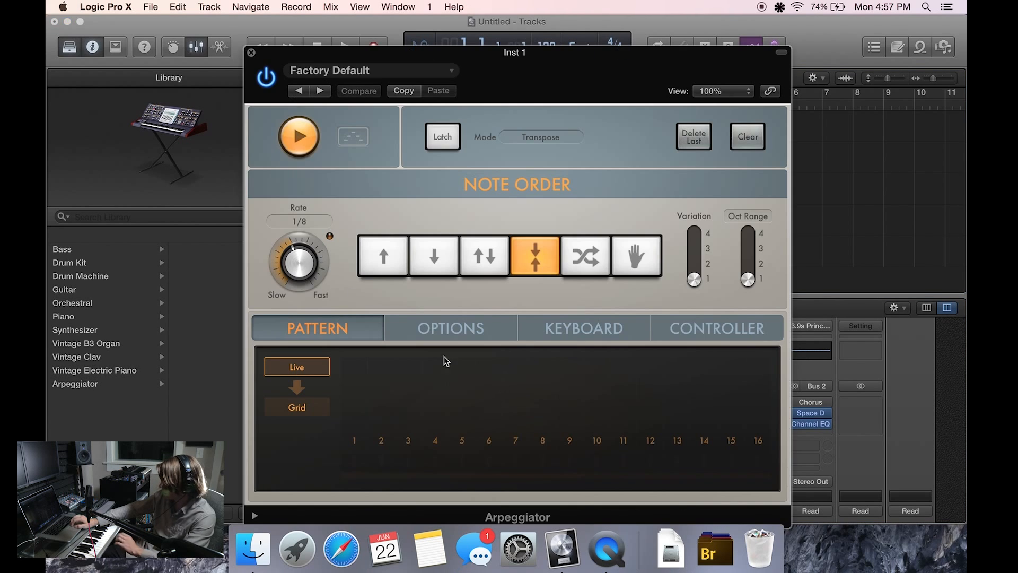
{"action": "left_click", "coordinate": [252, 53]}
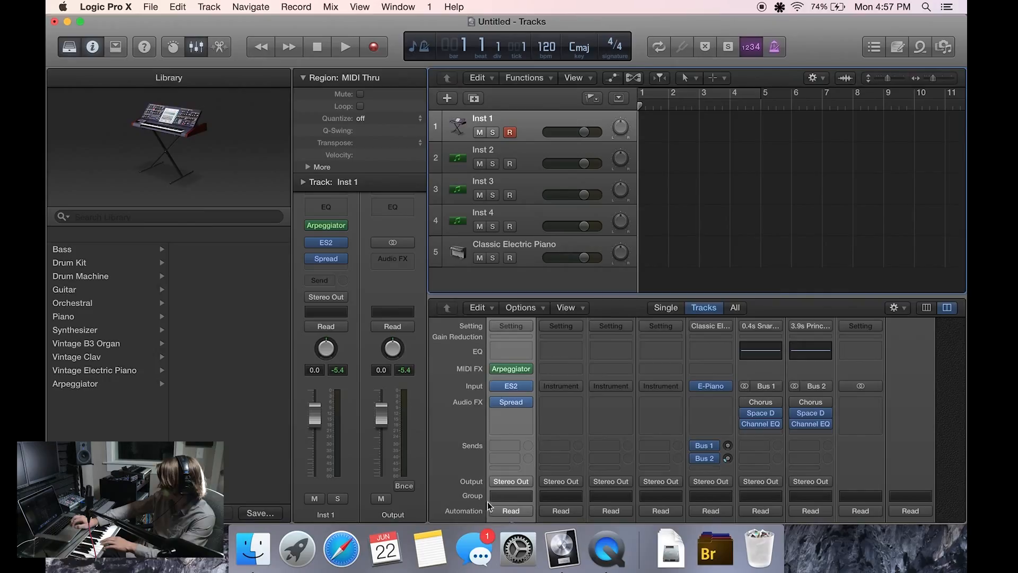
{"action": "left_click", "coordinate": [494, 369]}
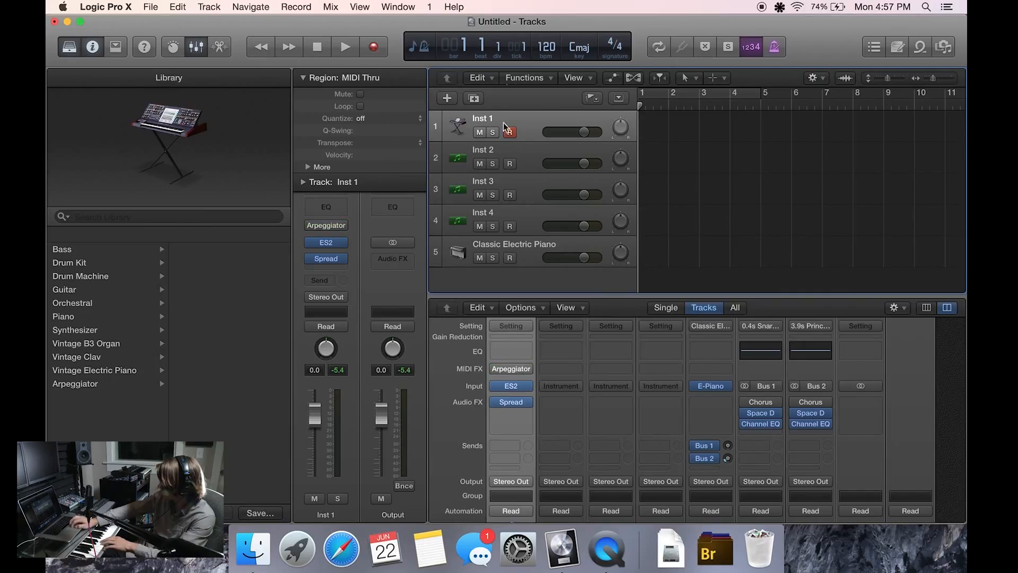
Record a MIDI melody about three bars long on Inst 1 and open the recorded region in the Piano Roll.
{"action": "left_click", "coordinate": [382, 48]}
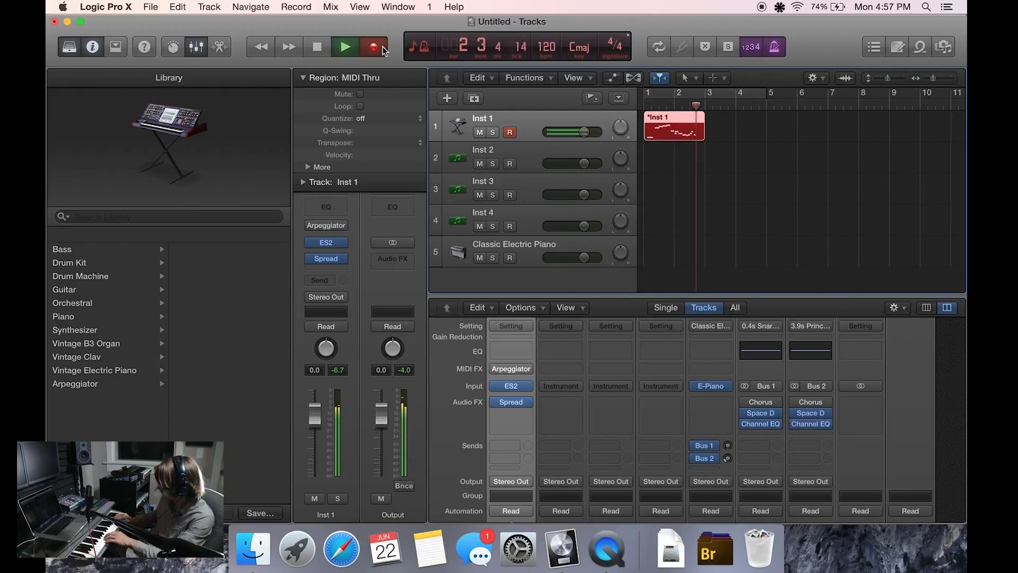
{"action": "left_click", "coordinate": [384, 49]}
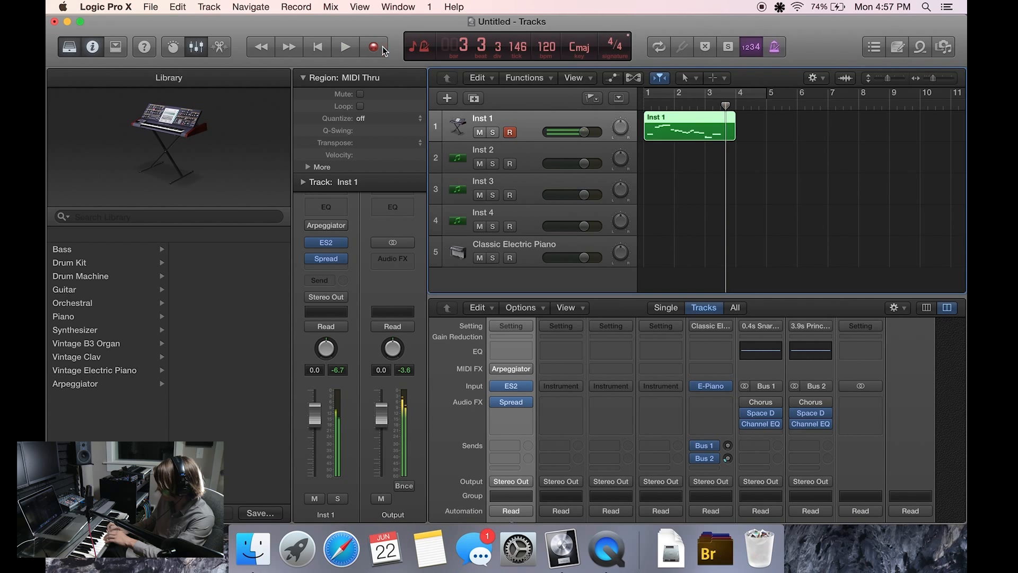
{"action": "double_click", "coordinate": [687, 129]}
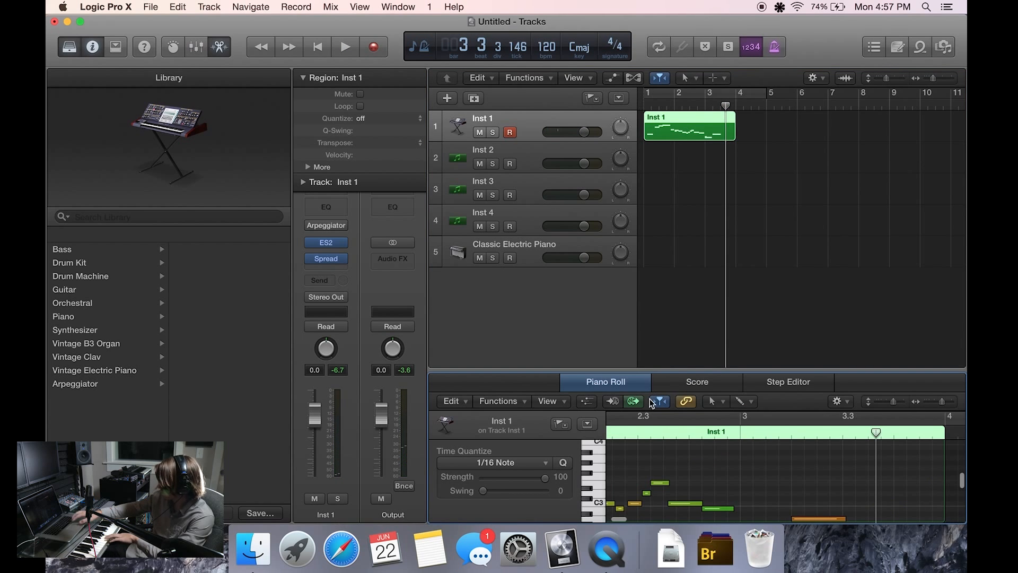
Quantize all notes of the Inst 1 region to 1/16 Note in the Piano Roll.
{"action": "scroll", "coordinate": [675, 480], "scroll_direction": "down", "scroll_amount": 3}
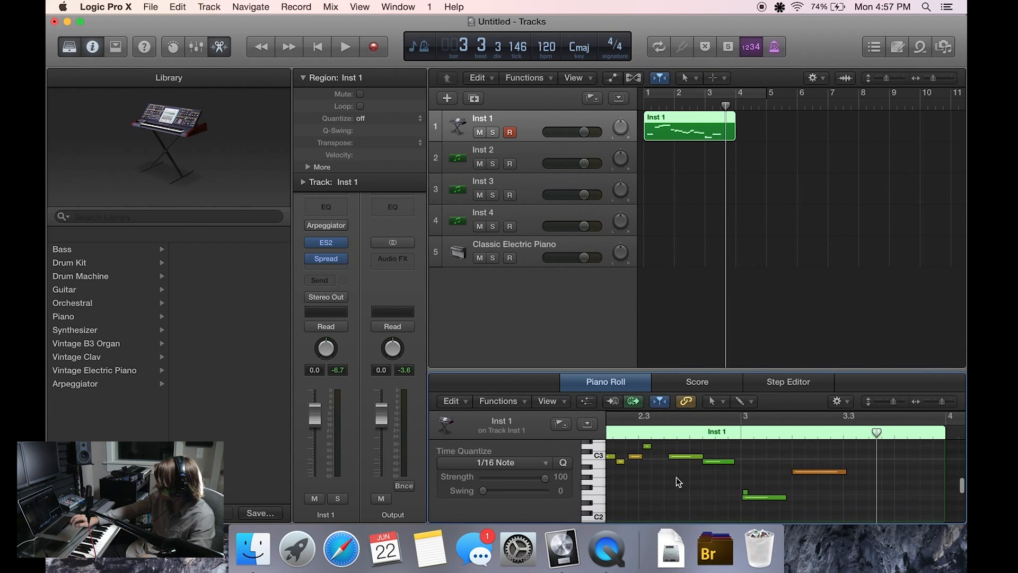
{"action": "left_click_drag", "start_coordinate": [893, 406], "coordinate": [949, 404]}
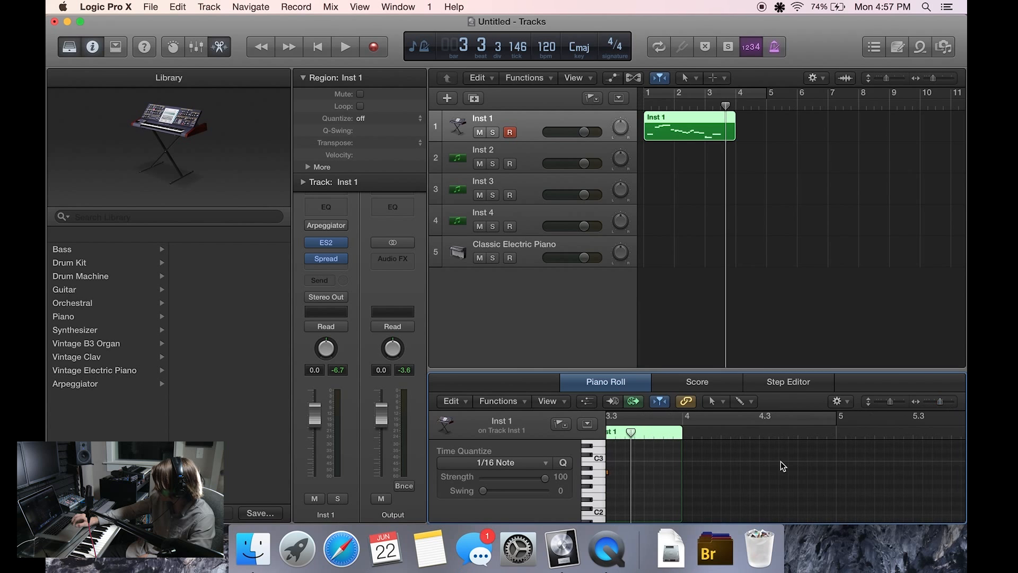
{"action": "scroll", "coordinate": [781, 461], "scroll_direction": "right", "scroll_amount": 4}
{"action": "scroll", "coordinate": [781, 462], "scroll_direction": "left", "scroll_amount": 12}
{"action": "scroll", "coordinate": [781, 461], "scroll_direction": "up", "scroll_amount": 3}
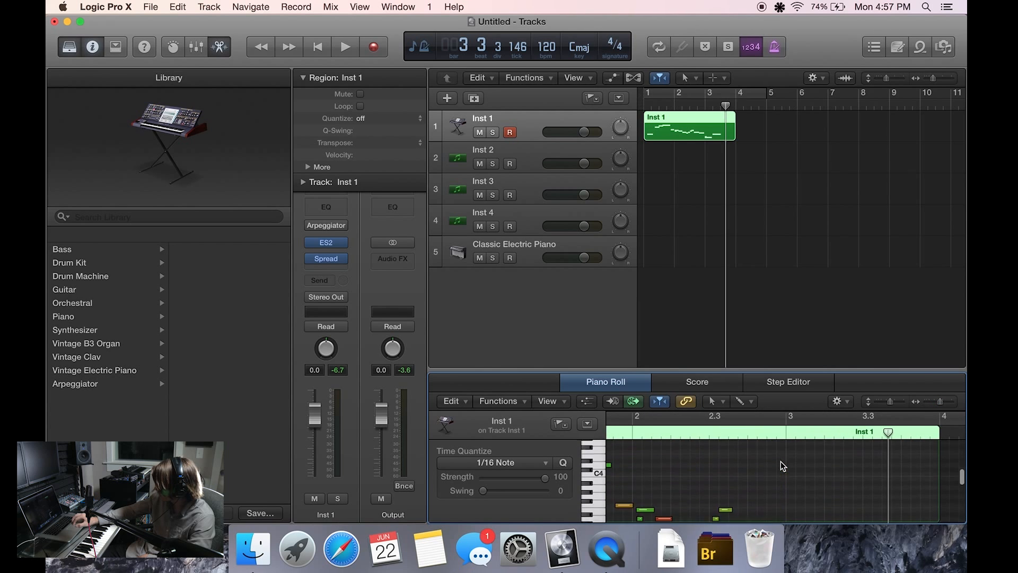
{"action": "scroll", "coordinate": [780, 462], "scroll_direction": "left", "scroll_amount": 2}
{"action": "scroll", "coordinate": [781, 462], "scroll_direction": "down", "scroll_amount": 1}
{"action": "scroll", "coordinate": [781, 461], "scroll_direction": "right", "scroll_amount": 1}
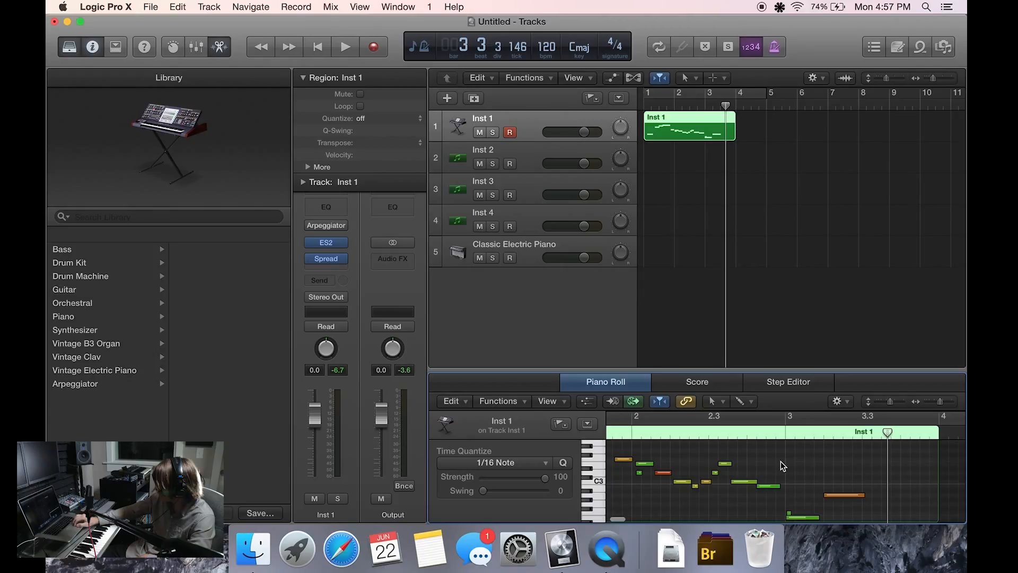
{"action": "key", "text": "super+a"}
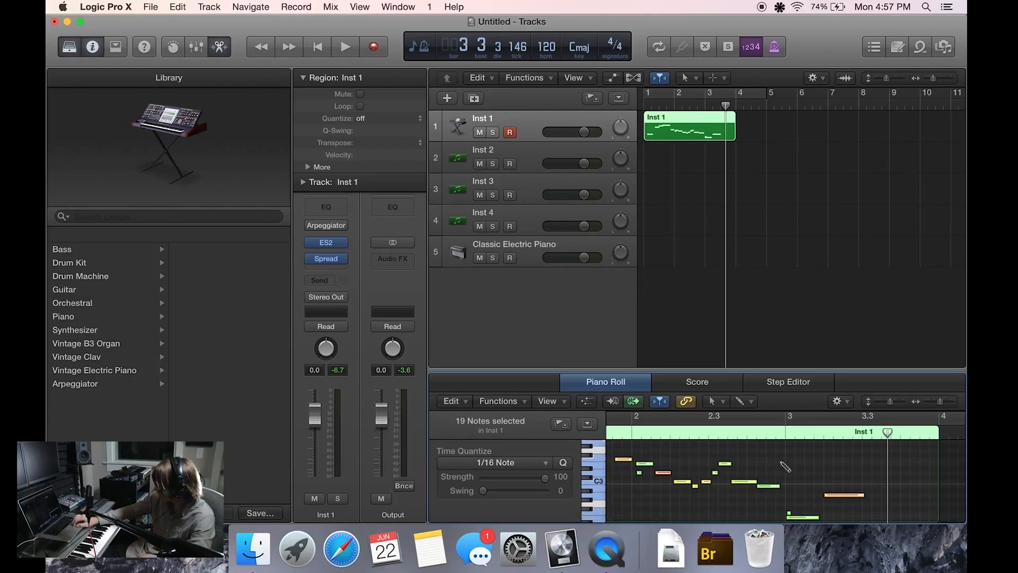
{"action": "left_click", "coordinate": [564, 463]}
Reposition the single note just after 2.3 in the Piano Roll and delete the recorded region from the Inst 1 track.
{"action": "left_click", "coordinate": [728, 470]}
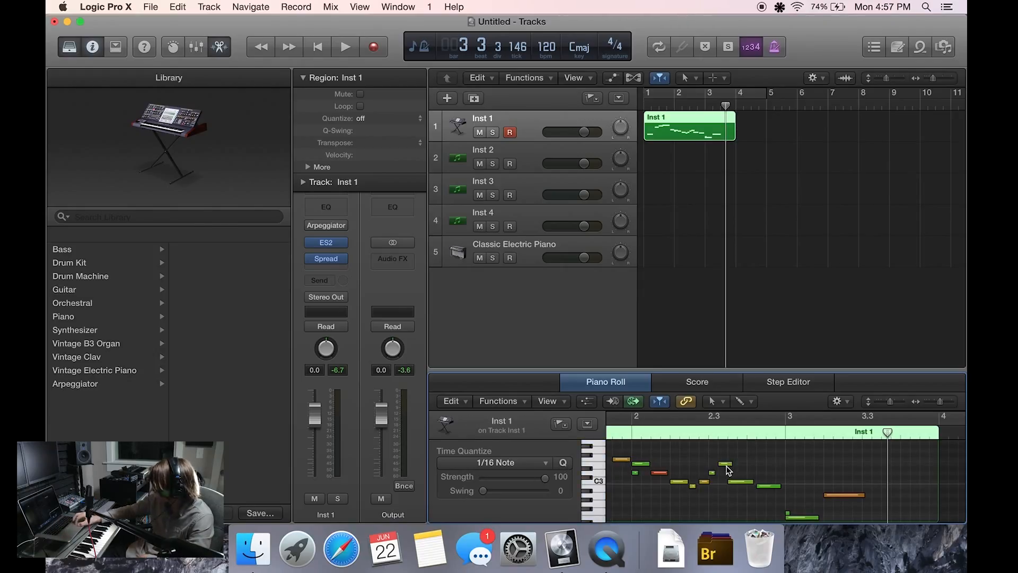
{"action": "mouse_move", "coordinate": [728, 470]}
{"action": "left_mouse_down"}
{"action": "mouse_move", "coordinate": [740, 468]}
{"action": "mouse_move", "coordinate": [724, 469]}
{"action": "left_mouse_up"}
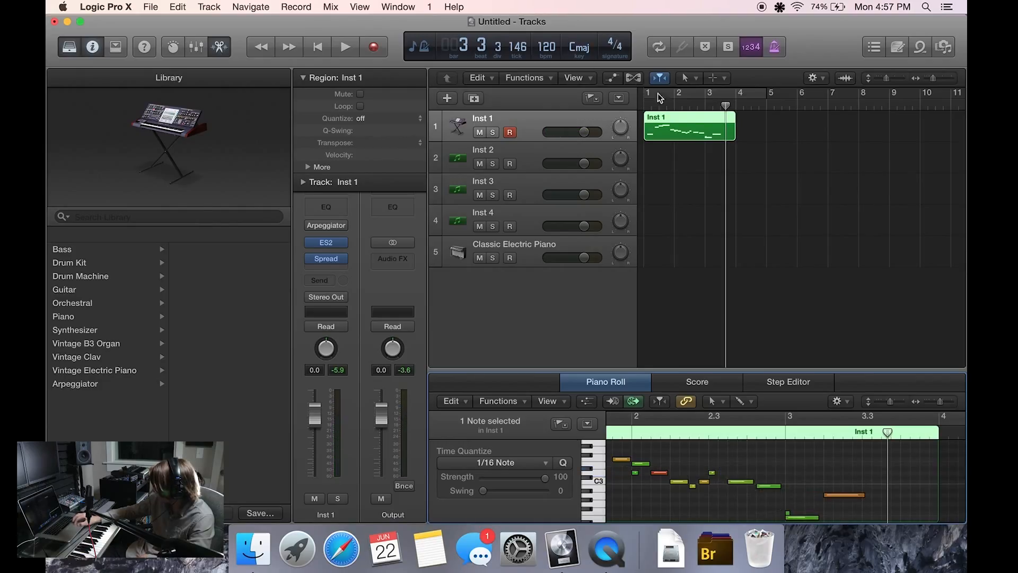
{"action": "left_click_drag", "start_coordinate": [734, 118], "coordinate": [691, 117]}
{"action": "key", "text": "Delete"}
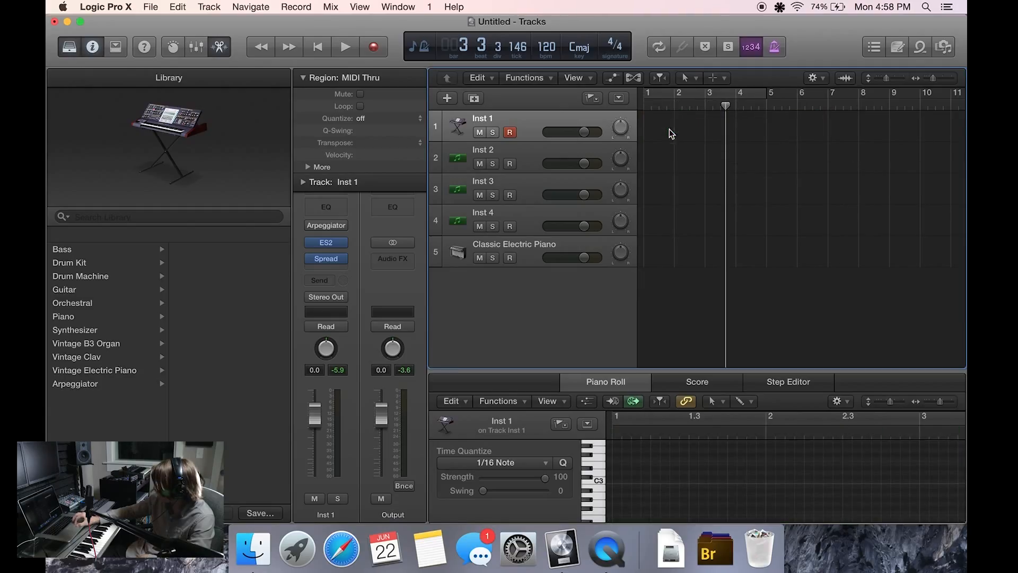